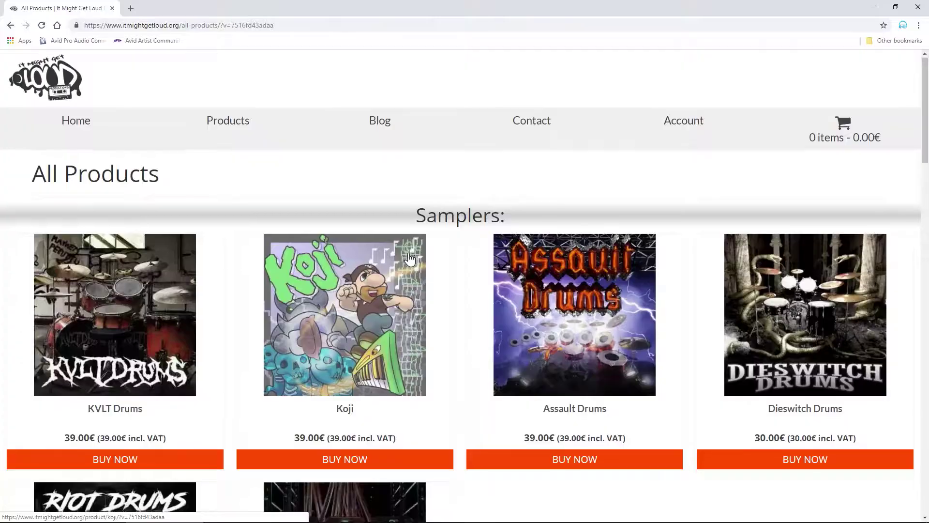
# Scroll the All Products page down to Midi Grooves, then back up to the Samplers row
pyautogui.scroll(-12, 420, 323)
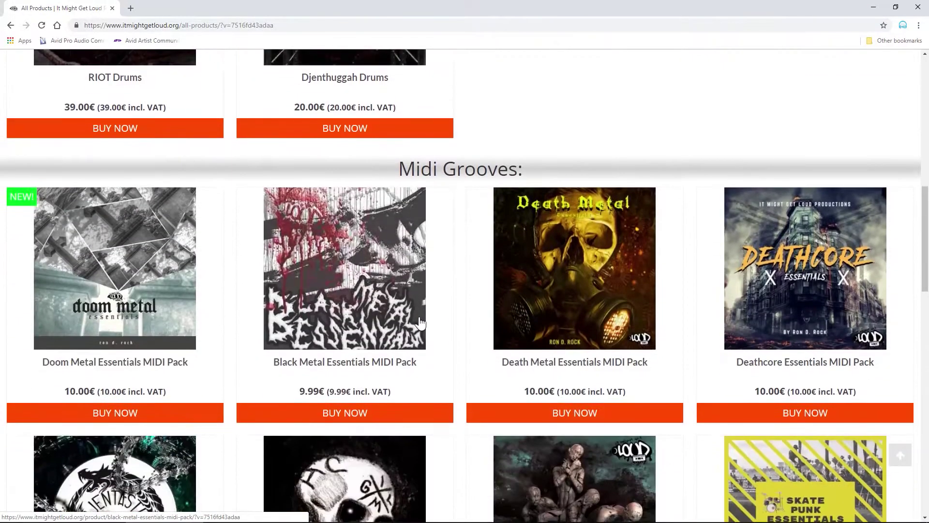
pyautogui.scroll(9, 420, 323)
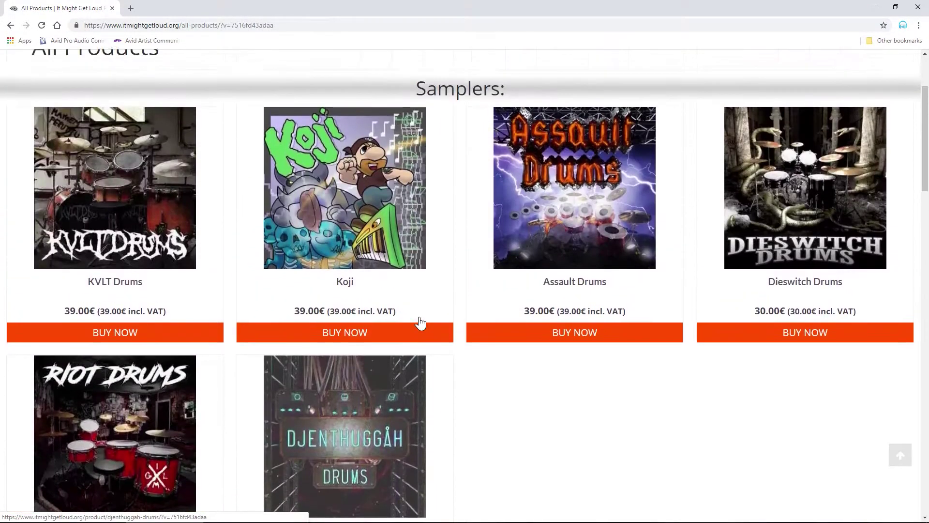
pyautogui.scroll(1, 420, 323)
pyautogui.scroll(2, 420, 322)
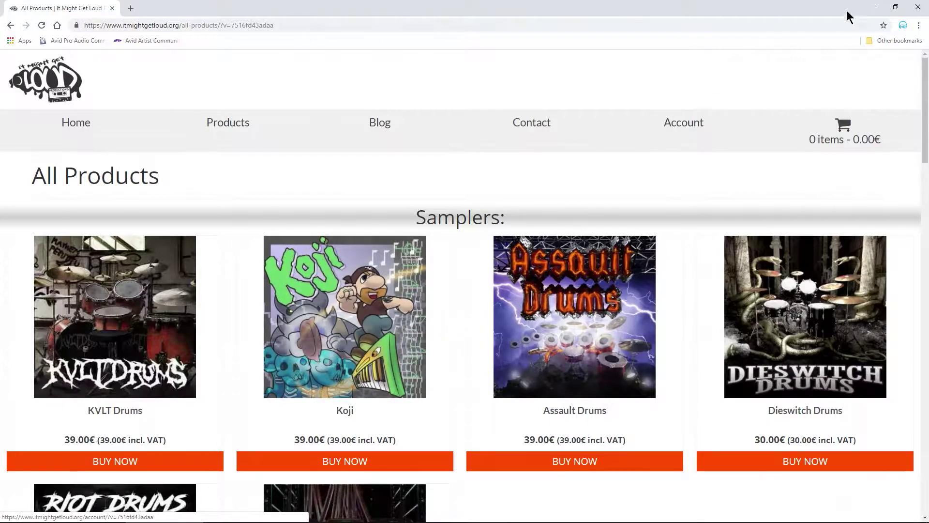
# Minimize Chrome and Edge, move the Downloads window down-left, and focus the It Might Get Loud backup folder
pyautogui.click(873, 7)
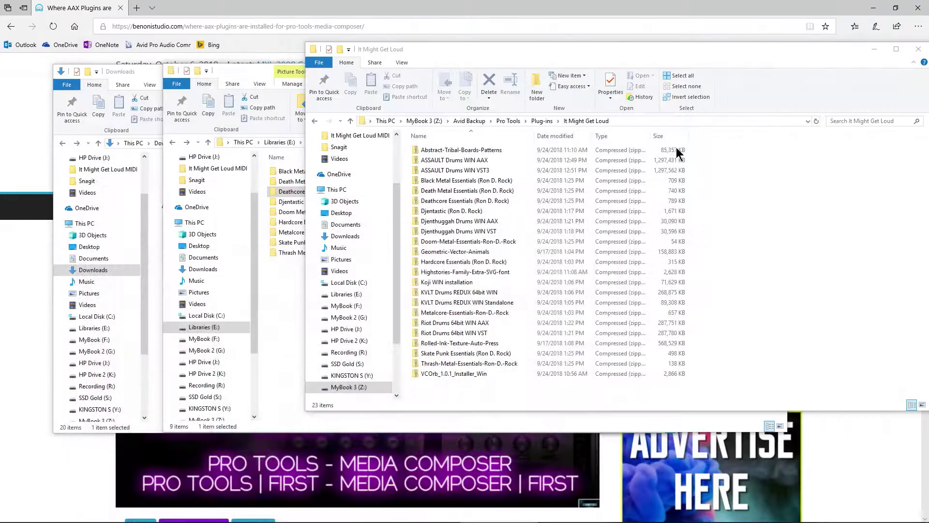
pyautogui.click(481, 7)
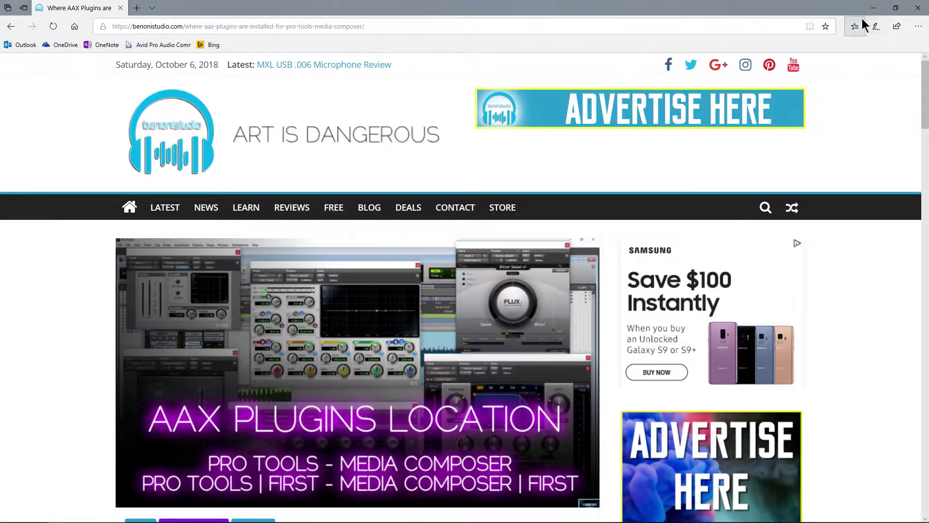
pyautogui.click(873, 8)
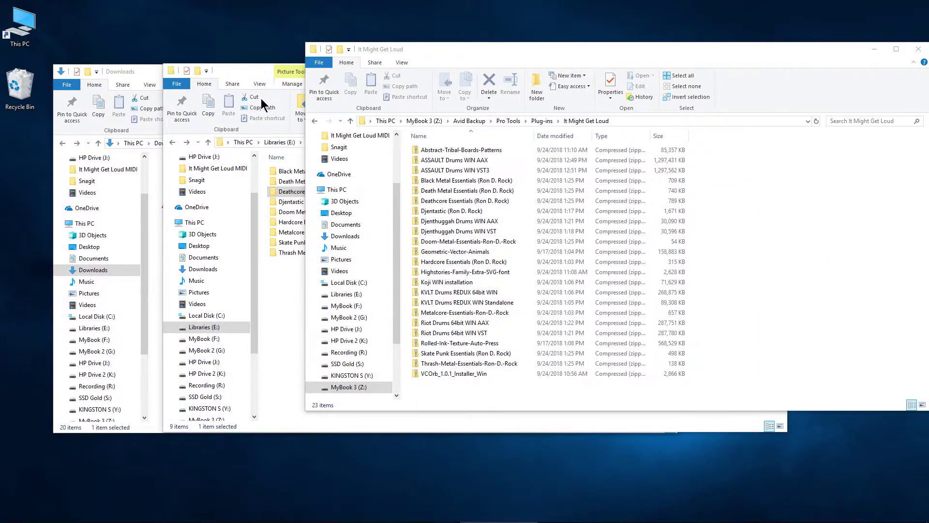
pyautogui.click(140, 73)
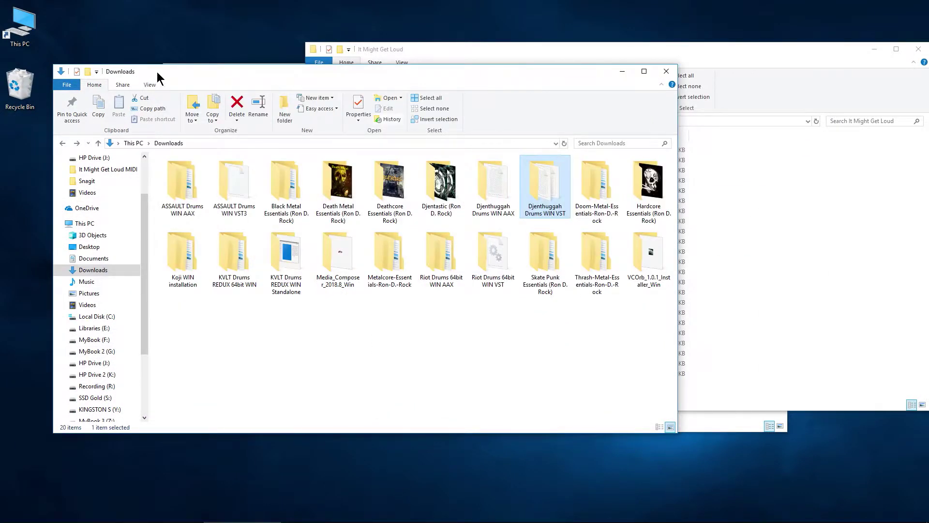
pyautogui.moveTo(157, 72); pyautogui.dragTo(147, 68)
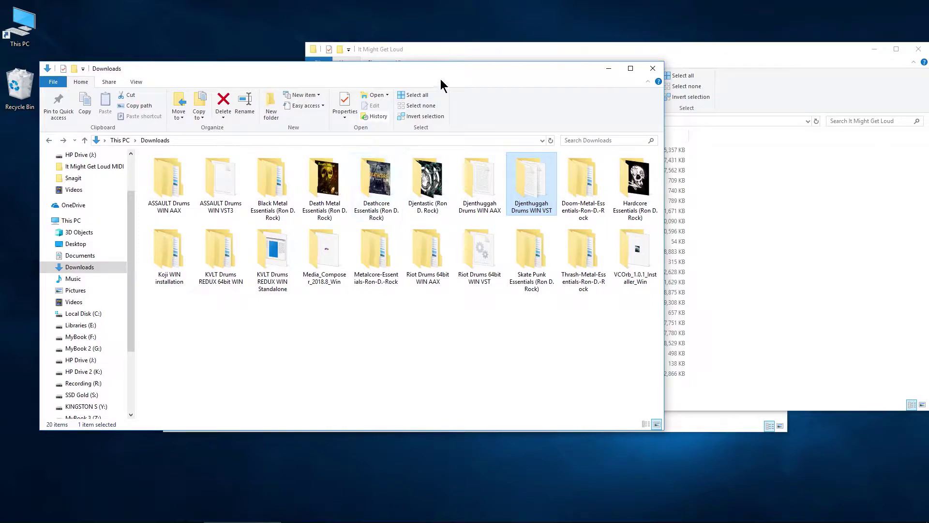
pyautogui.moveTo(456, 77); pyautogui.dragTo(421, 110)
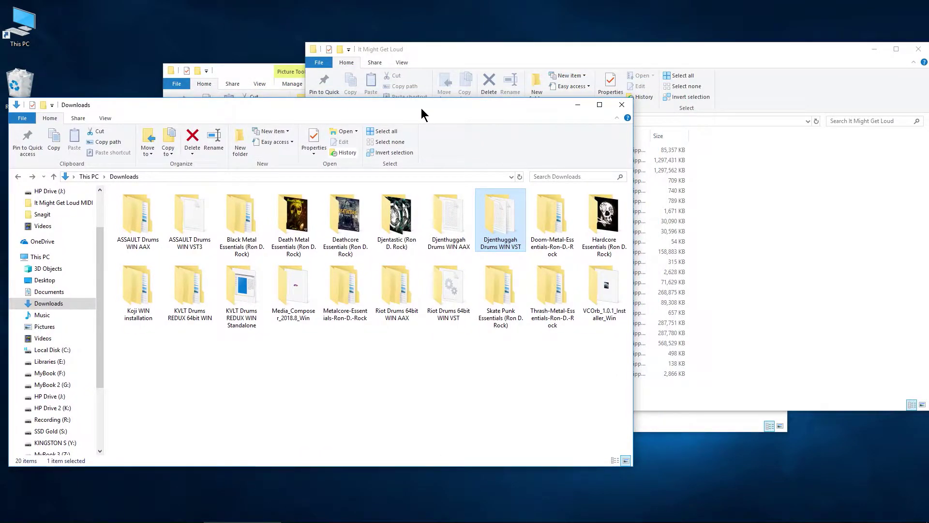
pyautogui.click(462, 46)
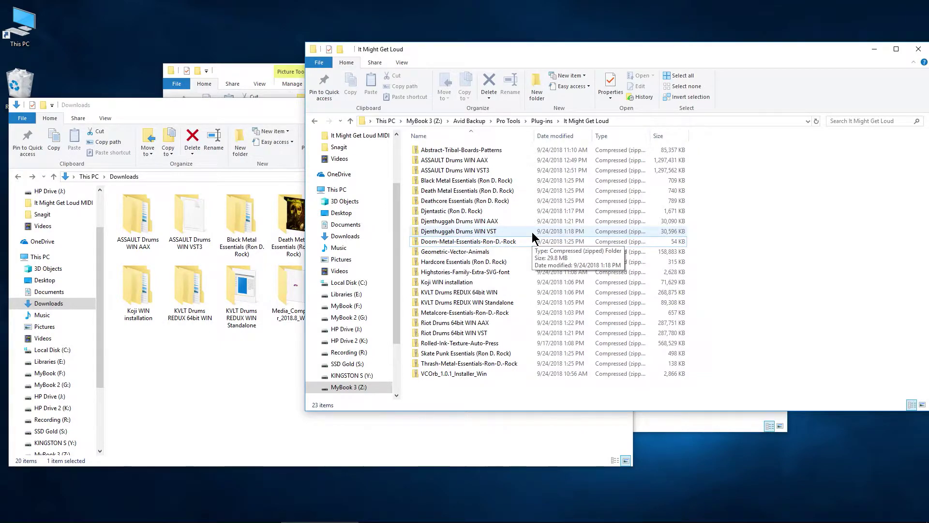
# Close the backup folder, move Downloads up-right, and select the Djenthuggah Drums WIN VST folder
pyautogui.click(918, 50)
pyautogui.moveTo(396, 108); pyautogui.dragTo(503, 79)
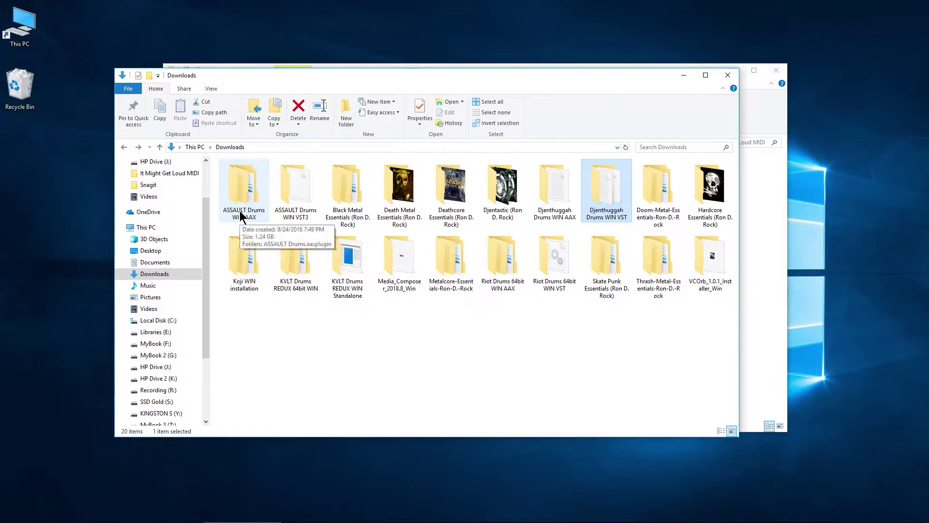
pyautogui.click(550, 215)
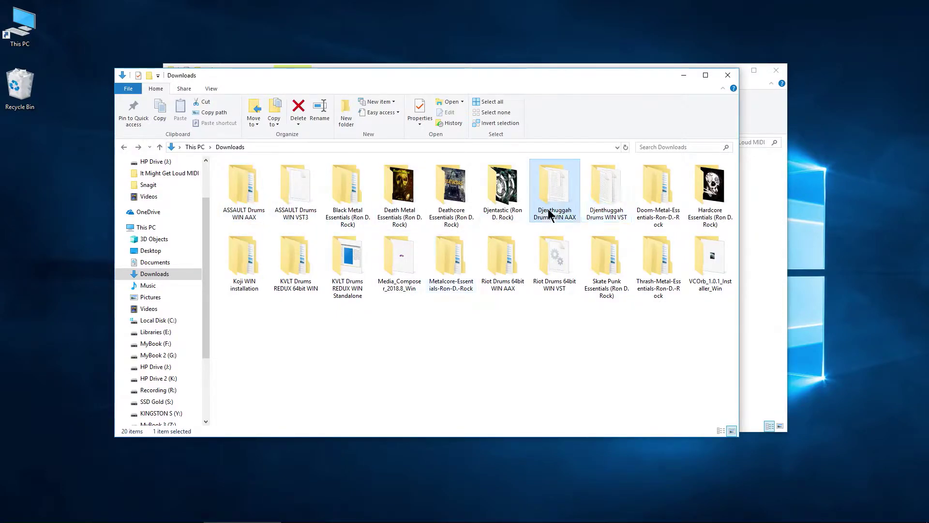
pyautogui.click(600, 213)
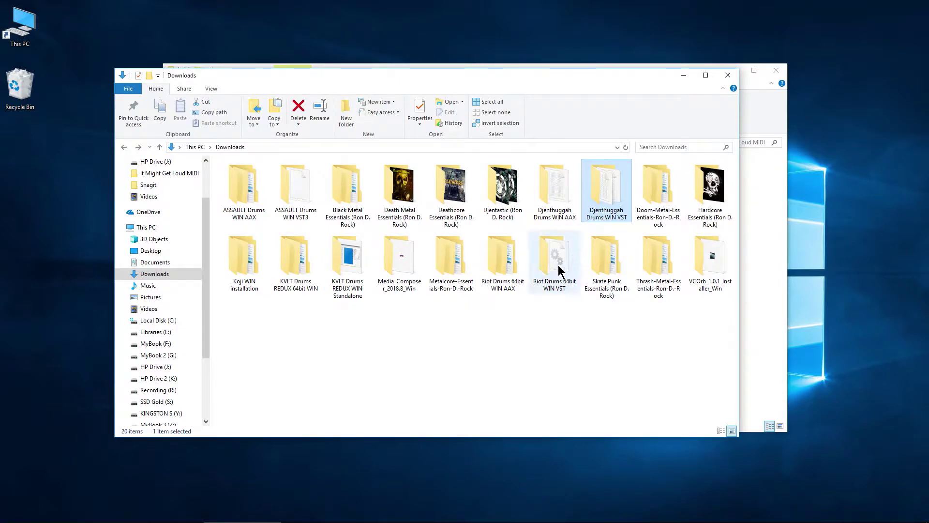
pyautogui.moveTo(600, 187)
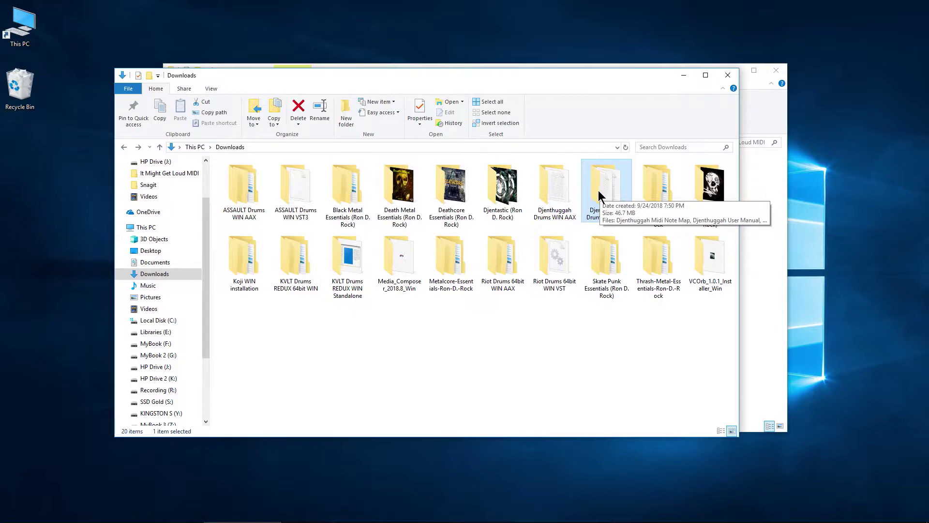
# Select both Djenthuggah Drums .dll files and open C:\Program Files\Steinberg\VstPlugins in a second window
pyautogui.doubleClick(598, 190)
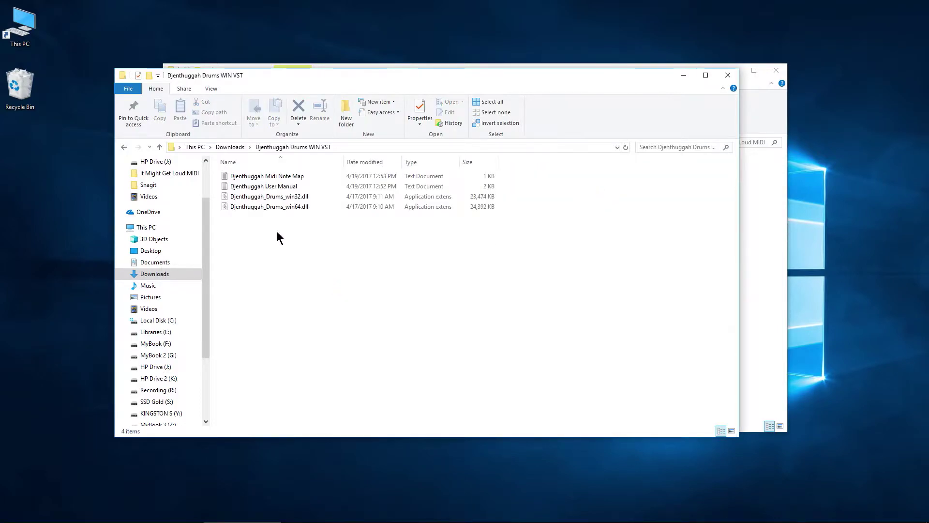
pyautogui.moveTo(277, 232); pyautogui.dragTo(291, 200)
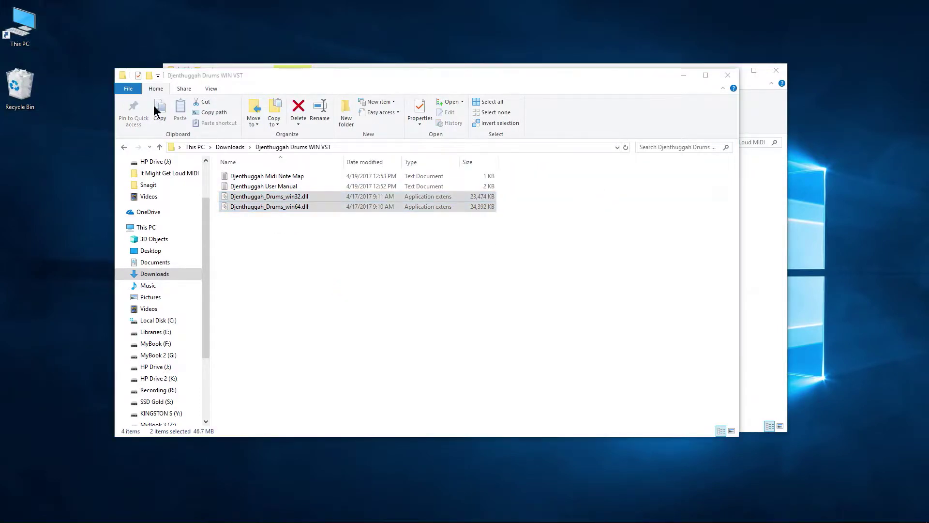
pyautogui.press('super+e')
pyautogui.doubleClick(330, 272)
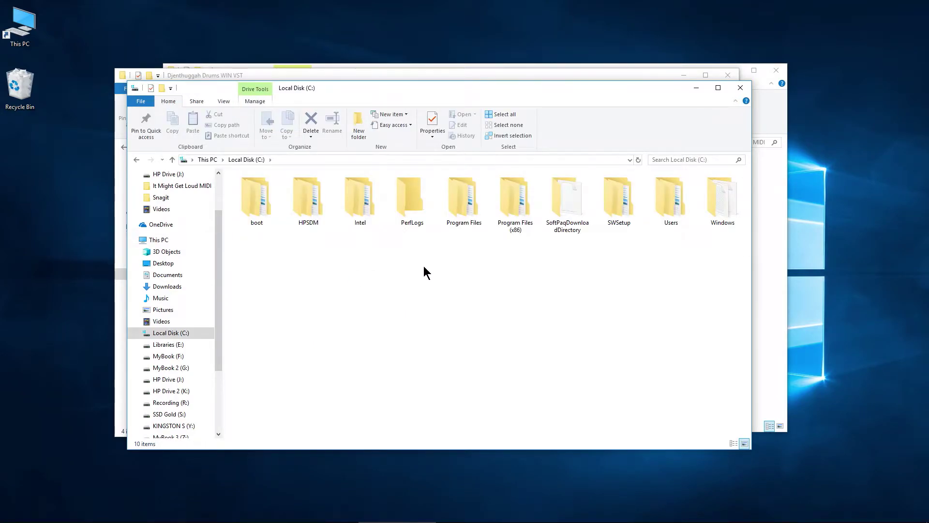
pyautogui.doubleClick(462, 208)
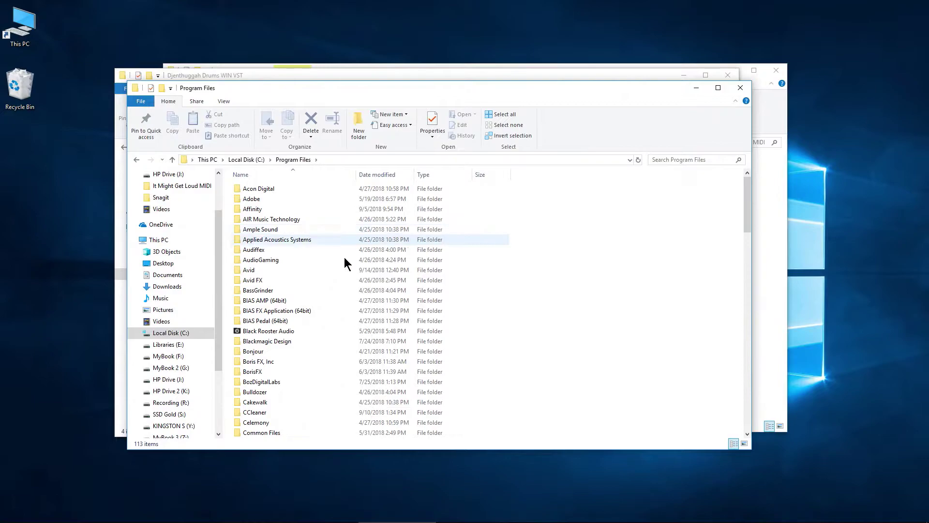
pyautogui.scroll(-15, 282, 312)
pyautogui.scroll(-8, 282, 310)
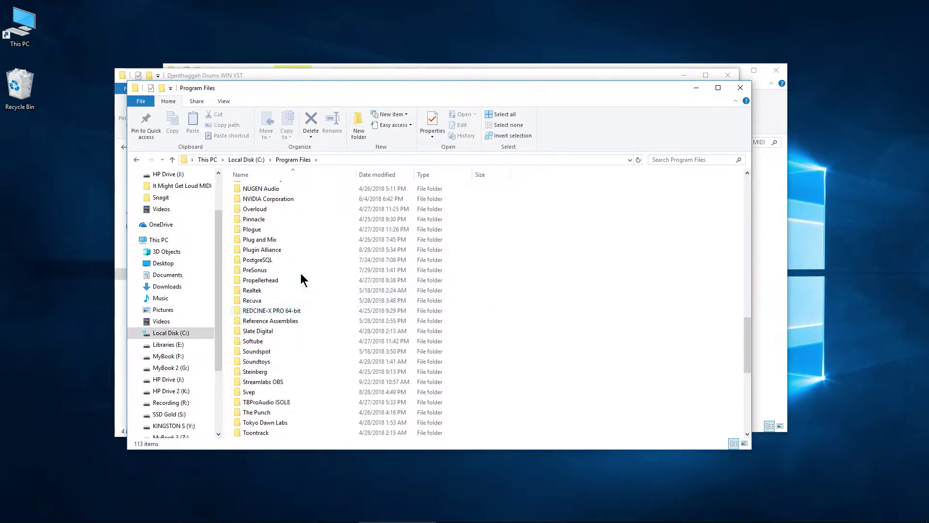
pyautogui.scroll(-2, 301, 291)
pyautogui.doubleClick(300, 313)
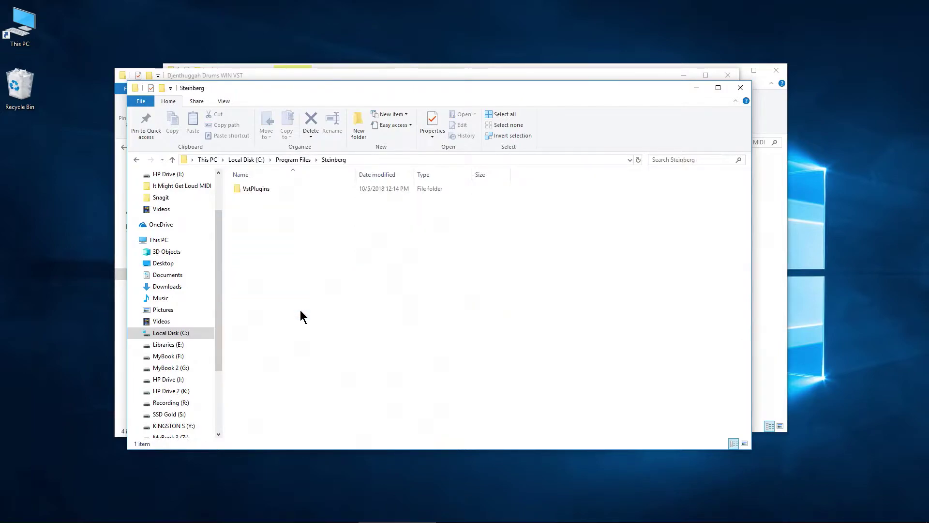
pyautogui.doubleClick(277, 191)
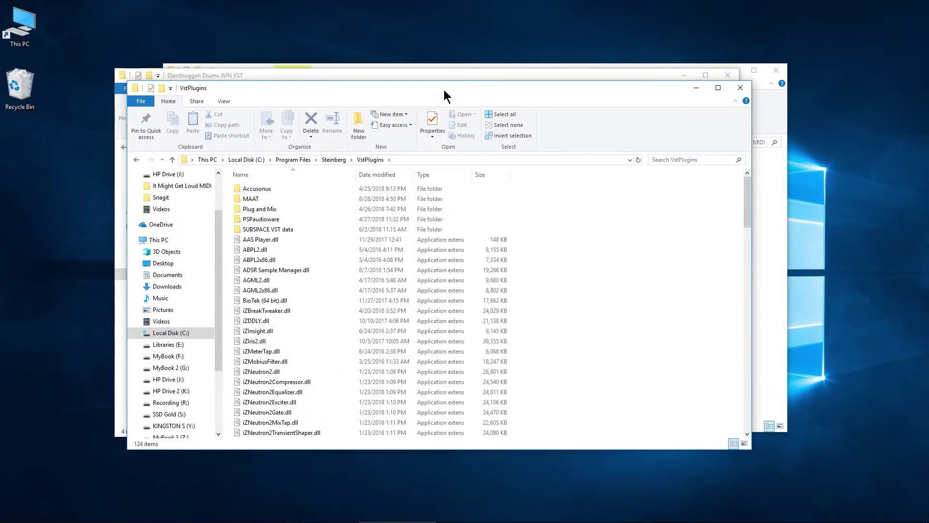
# Arrange the two windows side by side and select only Djenthuggah_Drums_win64.dll
pyautogui.moveTo(447, 95); pyautogui.dragTo(614, 95)
pyautogui.moveTo(204, 81); pyautogui.dragTo(137, 79)
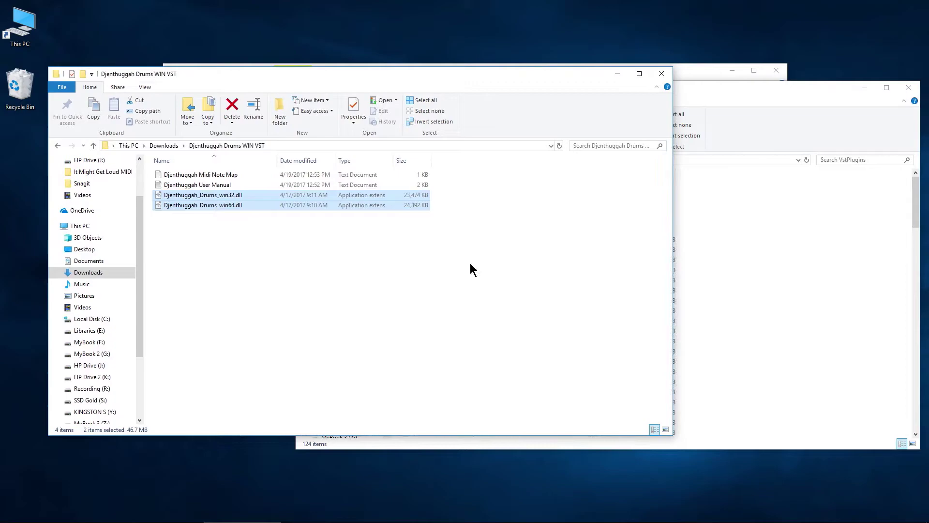
pyautogui.click(682, 89)
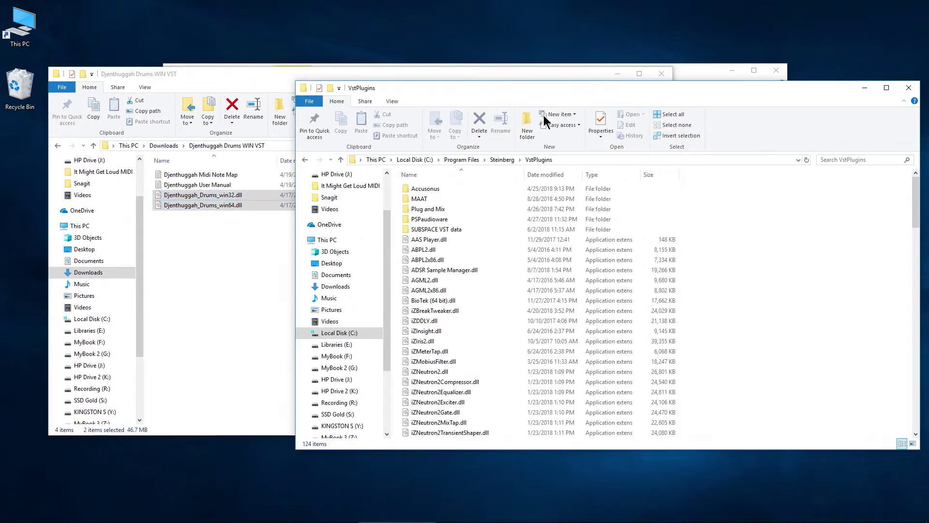
pyautogui.click(210, 207)
pyautogui.click(228, 195)
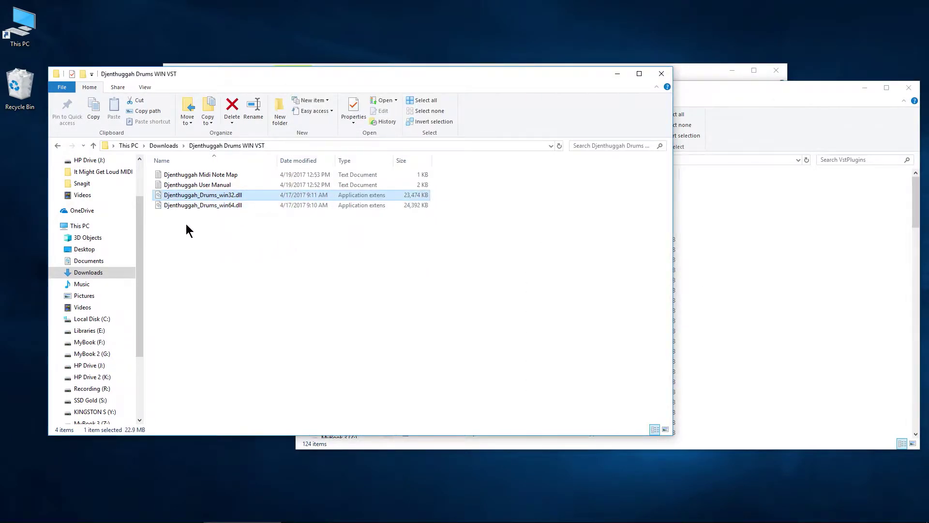
pyautogui.click(196, 203)
pyautogui.click(746, 97)
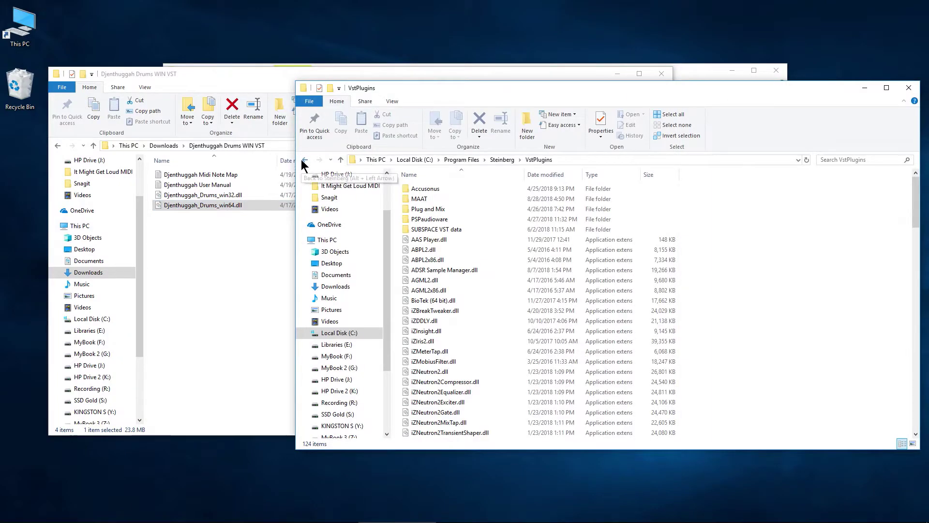
# Browse the second window back to Program Files and reopen the Steinberg folder
pyautogui.click(304, 162)
pyautogui.click(305, 160)
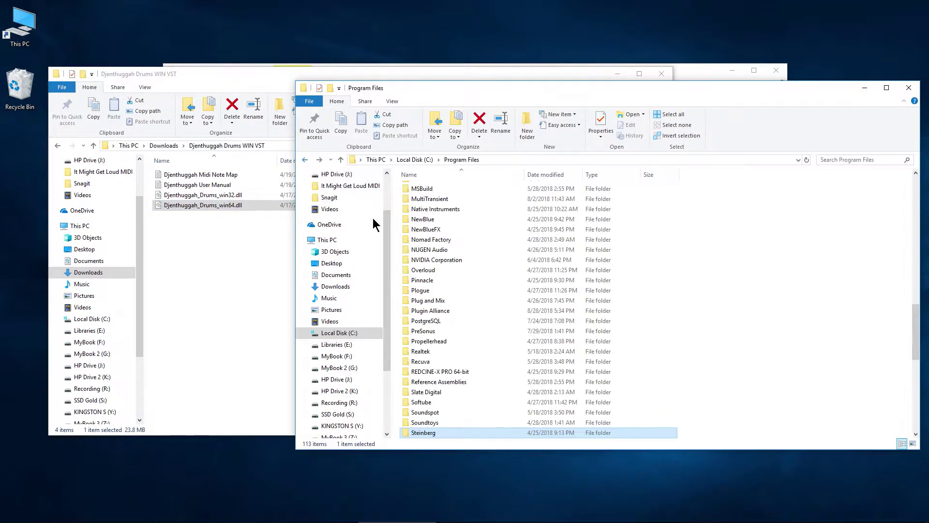
pyautogui.scroll(-8, 478, 323)
pyautogui.scroll(-1, 466, 355)
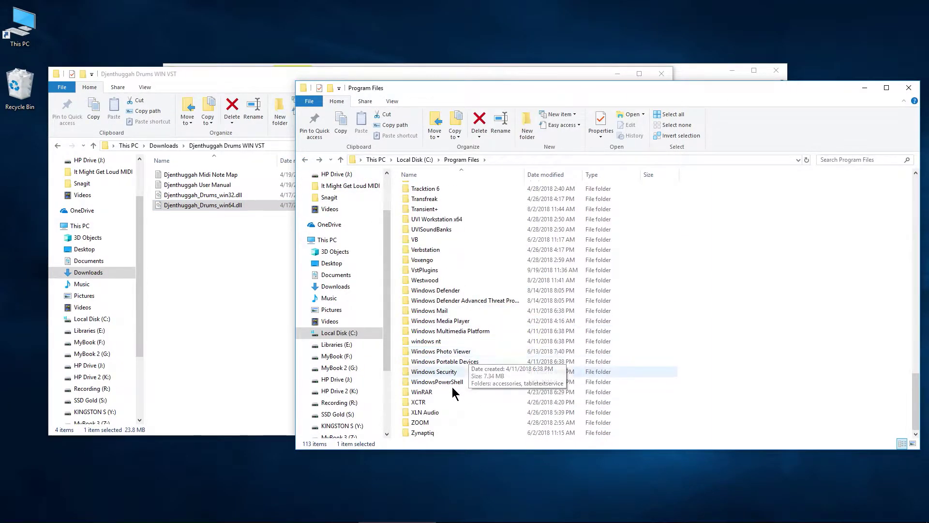
pyautogui.doubleClick(439, 270)
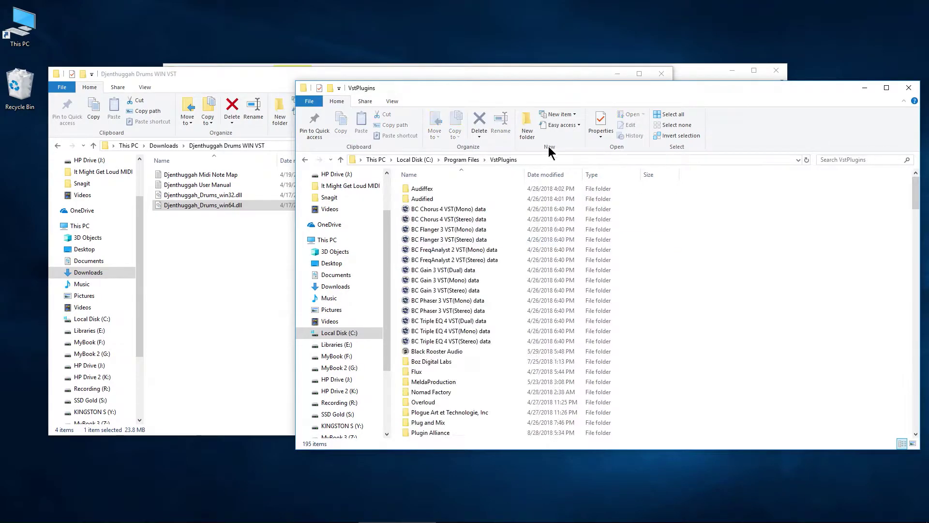
pyautogui.moveTo(592, 94); pyautogui.dragTo(547, 83)
pyautogui.scroll(-15, 536, 318)
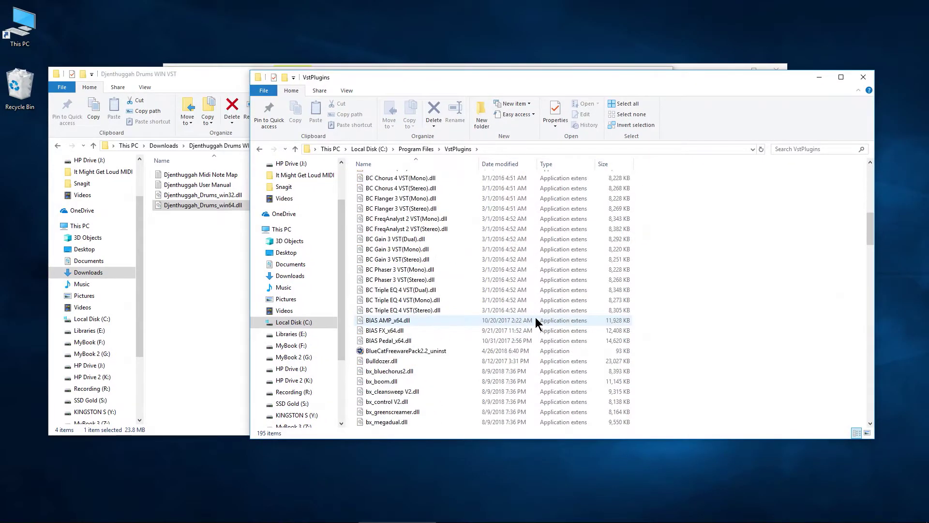
pyautogui.scroll(-10, 458, 297)
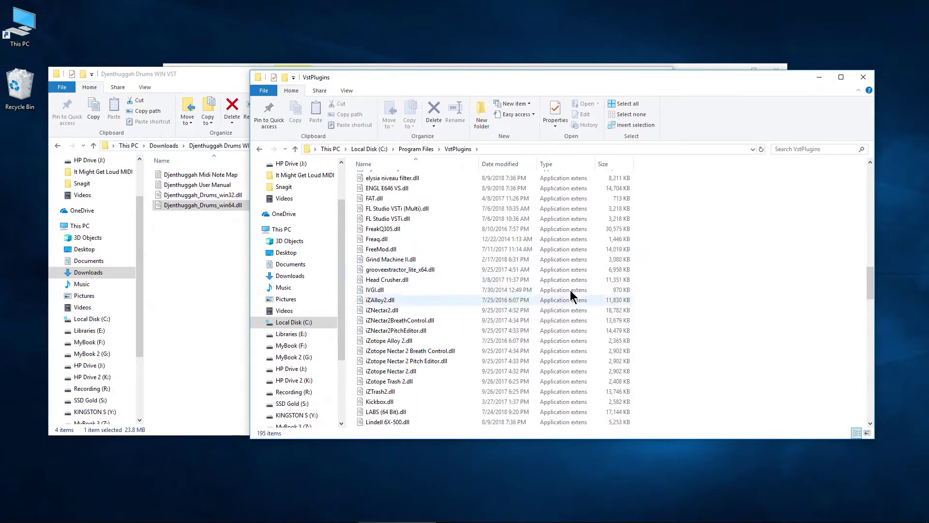
pyautogui.click(260, 149)
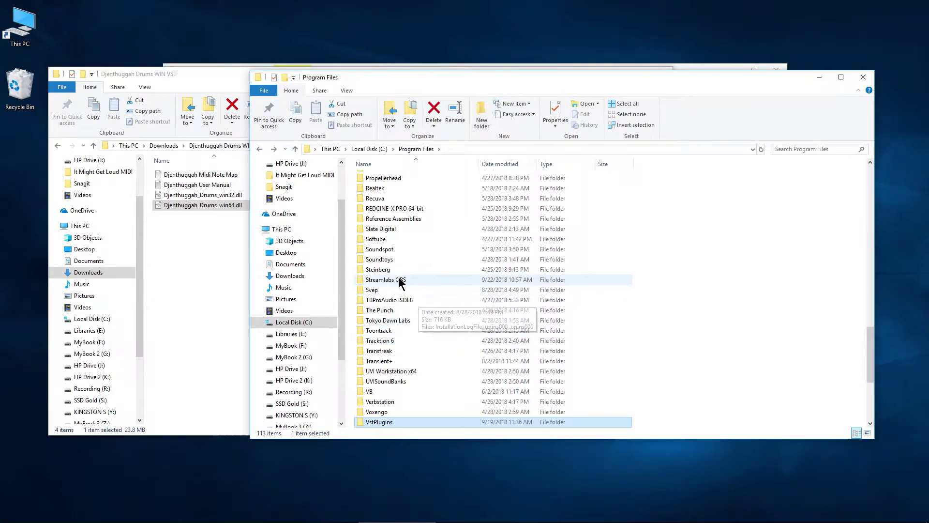
pyautogui.doubleClick(393, 270)
# Move Djenthuggah_Drums_win64.dll into Steinberg\VstPlugins, granting administrator permission
pyautogui.doubleClick(406, 180)
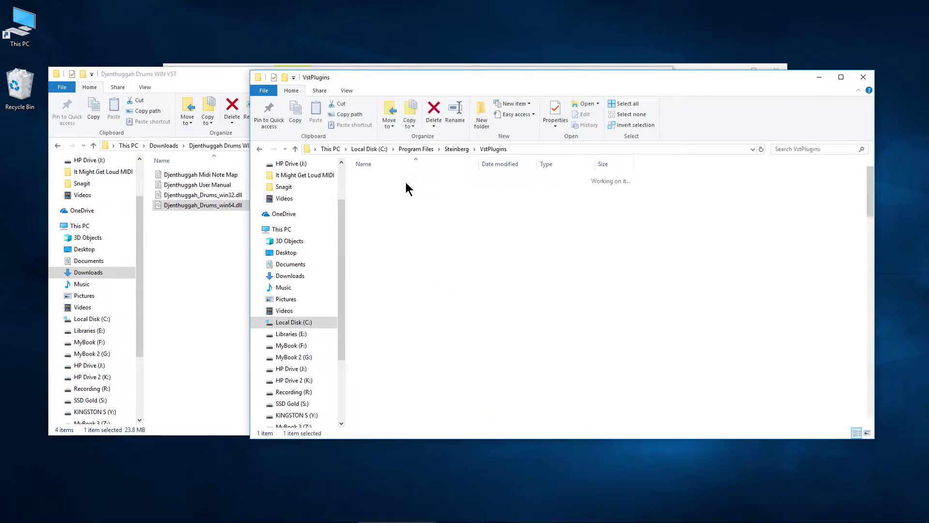
pyautogui.moveTo(442, 89); pyautogui.dragTo(450, 89)
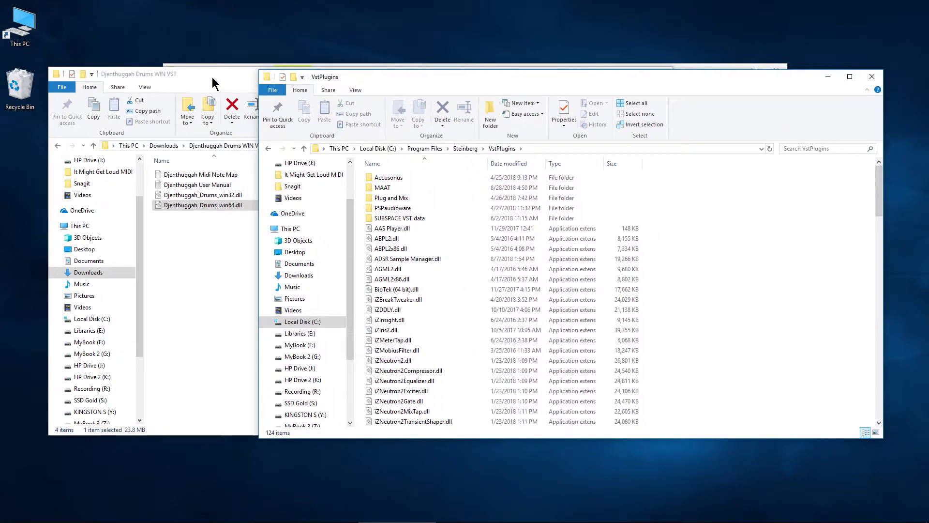
pyautogui.moveTo(229, 78); pyautogui.dragTo(199, 84)
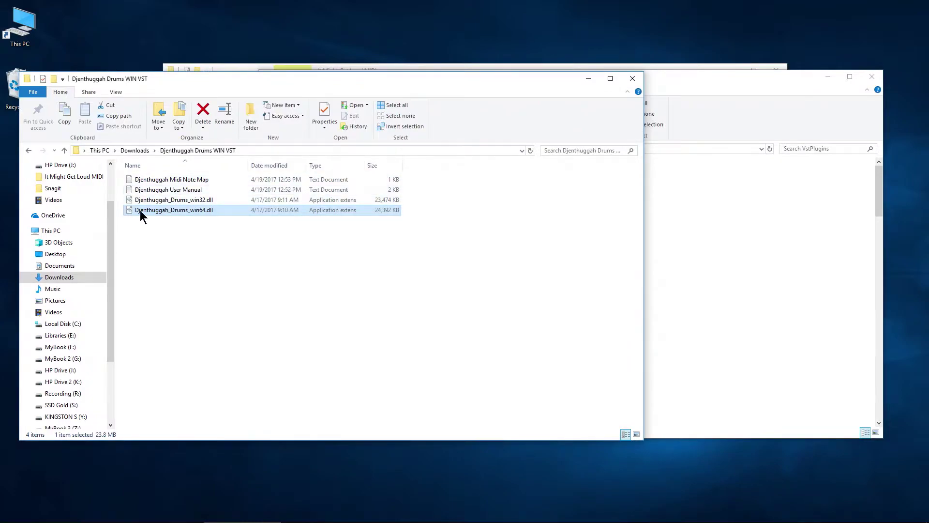
pyautogui.moveTo(140, 210); pyautogui.dragTo(817, 349)
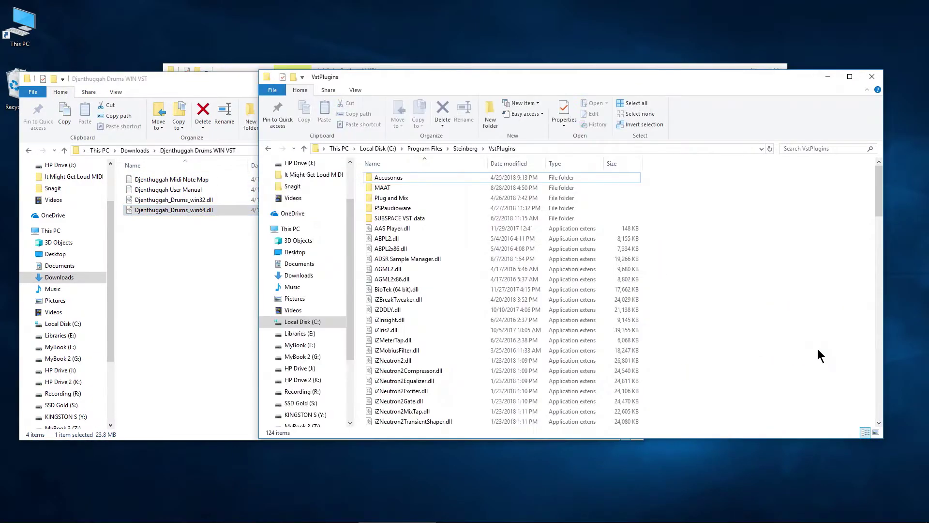
pyautogui.click(430, 202)
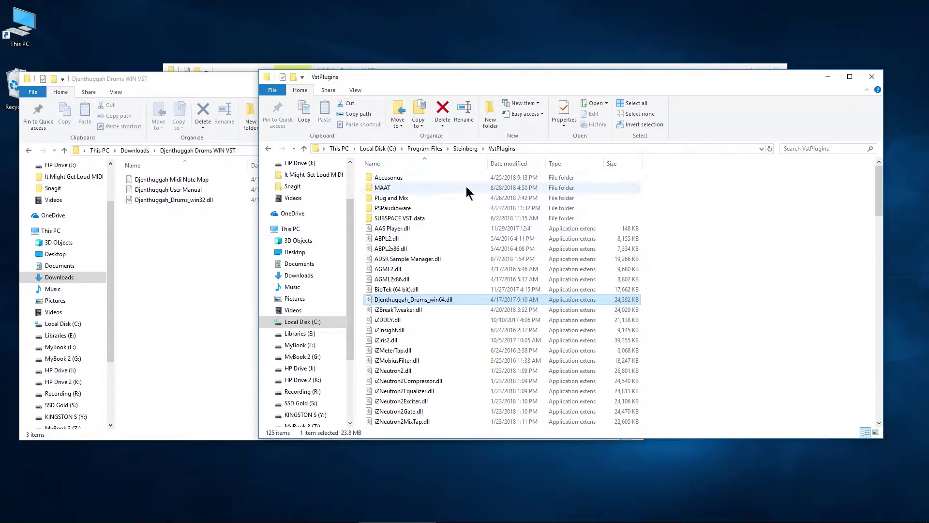
# Move Djenthuggah_Drums_win32.dll into C:\Program Files (x86)\Steinberg\VstPlugins with administrator permission
pyautogui.click(416, 150)
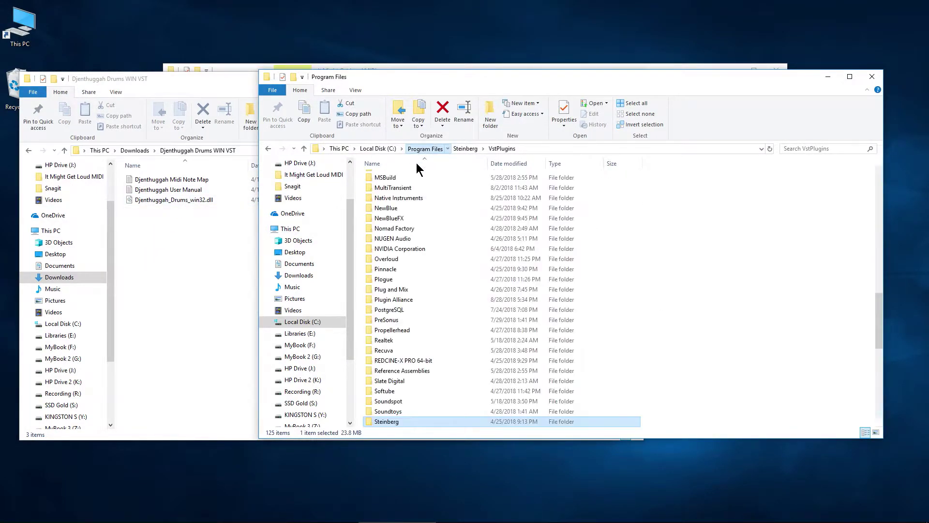
pyautogui.click(372, 147)
pyautogui.doubleClick(659, 198)
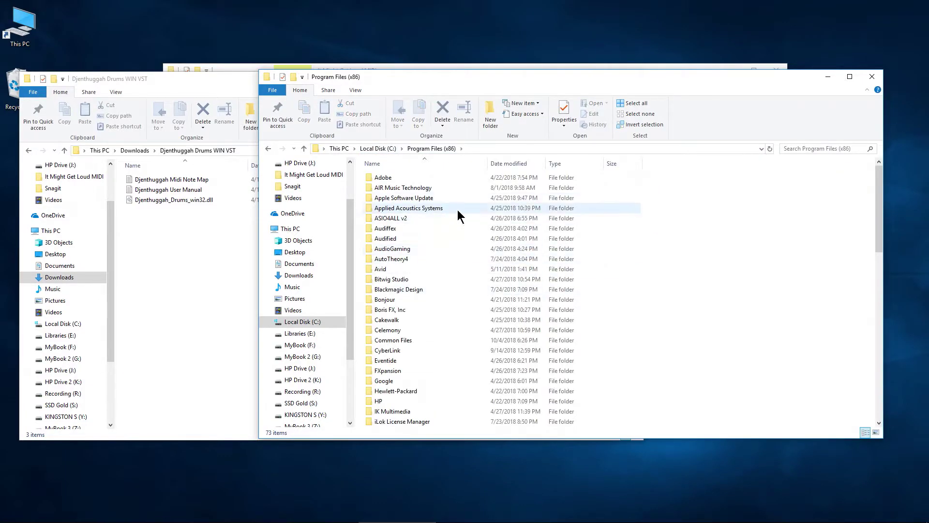
pyautogui.scroll(-8, 432, 239)
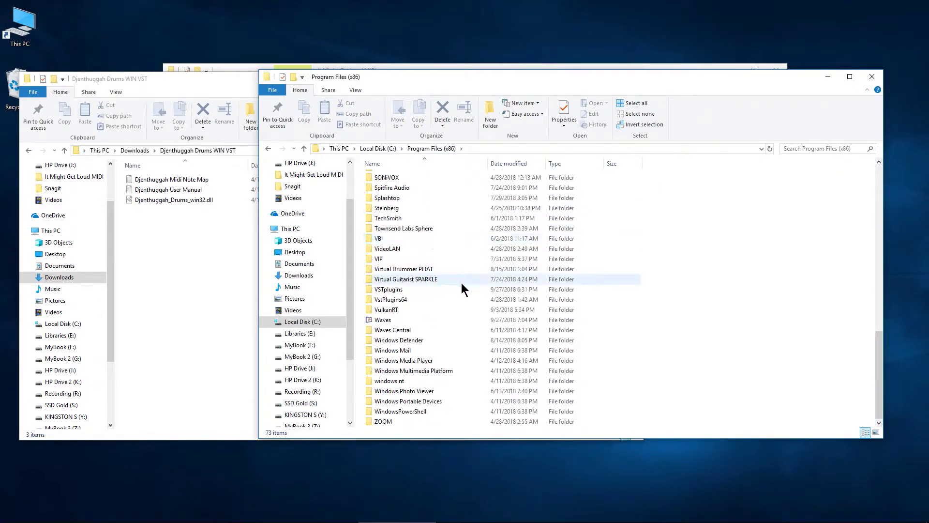
pyautogui.scroll(1, 411, 282)
pyautogui.doubleClick(416, 235)
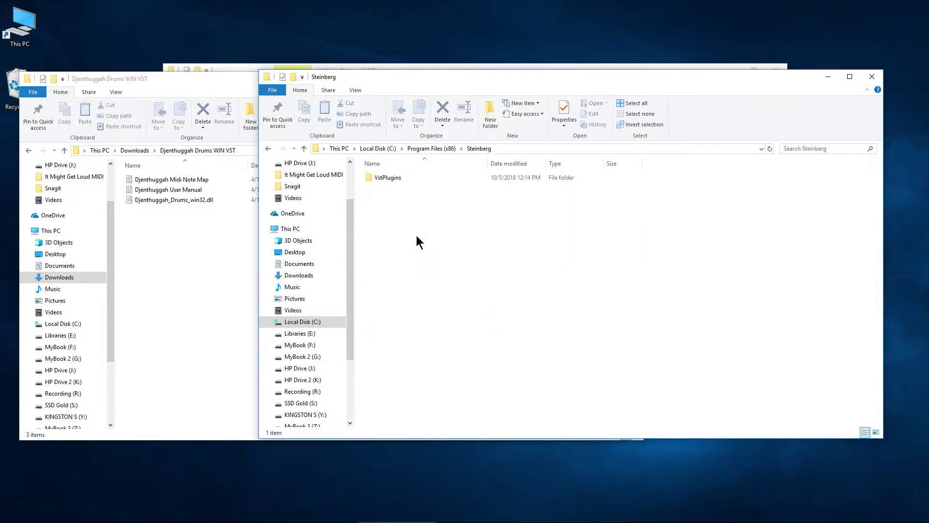
pyautogui.doubleClick(411, 180)
pyautogui.moveTo(133, 200); pyautogui.dragTo(803, 323)
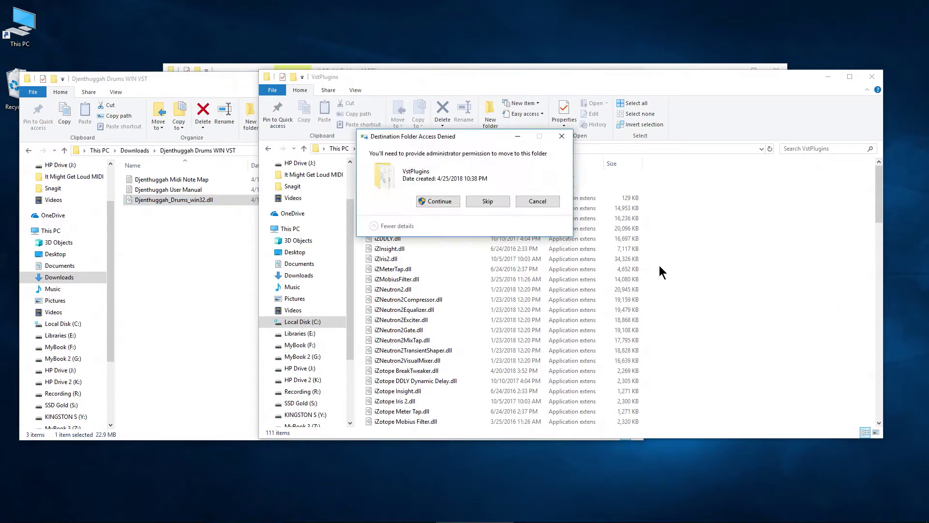
pyautogui.click(450, 202)
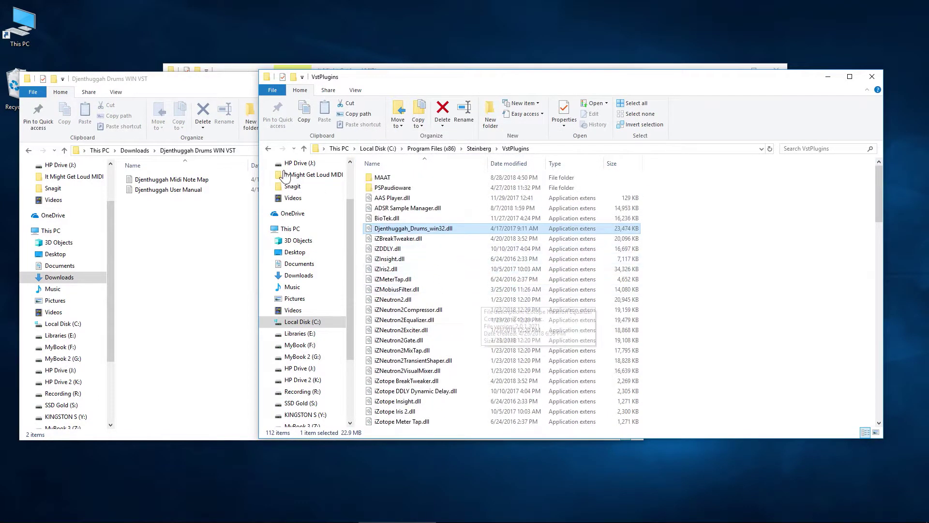
# Open and close the Djenthuggah User Manual, then return to the Downloads folder
pyautogui.moveTo(189, 86); pyautogui.dragTo(208, 86)
pyautogui.doubleClick(175, 189)
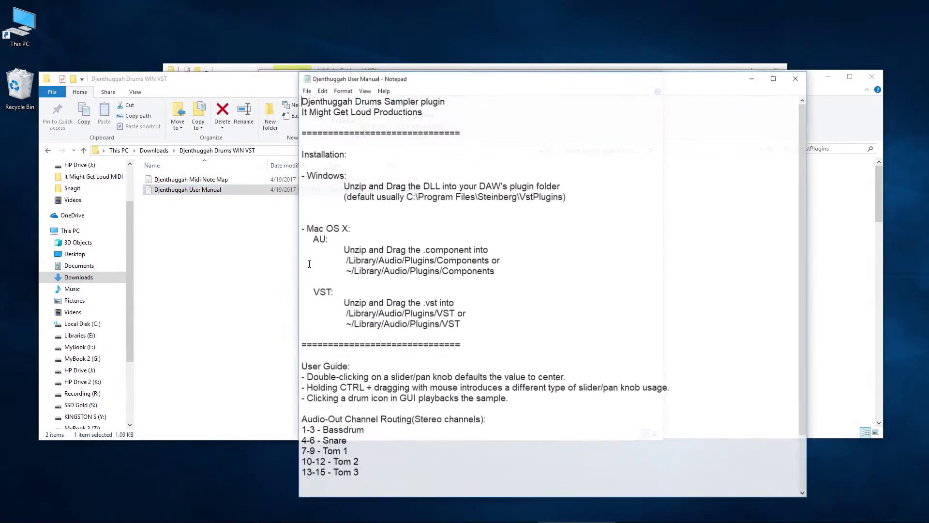
pyautogui.click(796, 78)
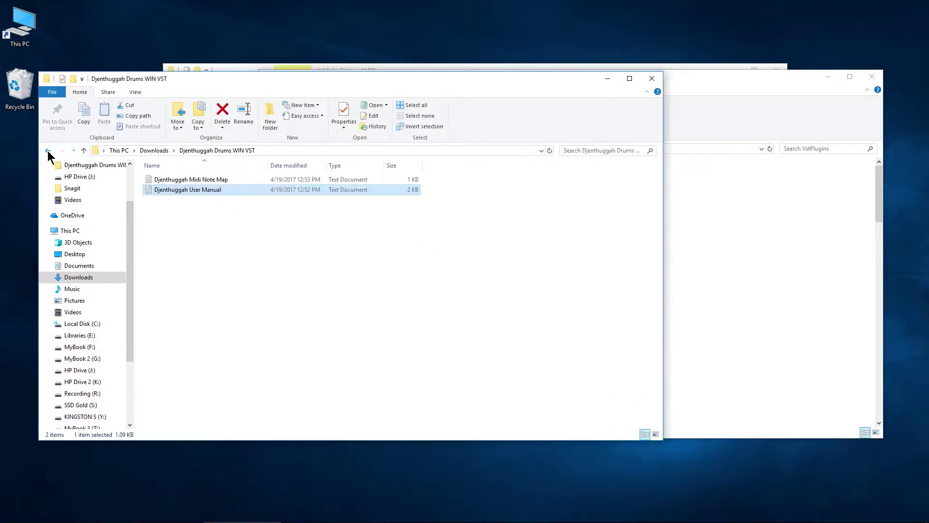
pyautogui.click(48, 151)
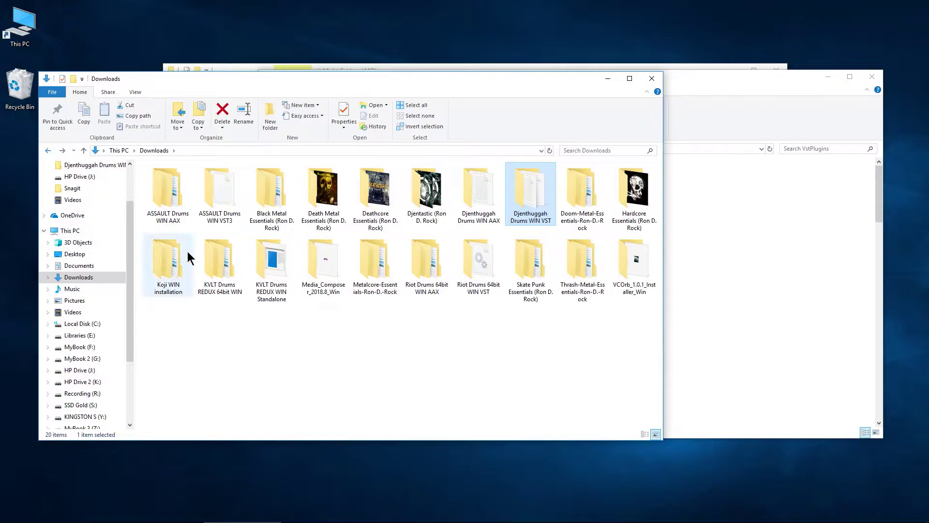
# Open the ASSAULT Drums WIN VST3 folder and browse the other window to C:\Program Files\Common Files\VST3
pyautogui.doubleClick(234, 194)
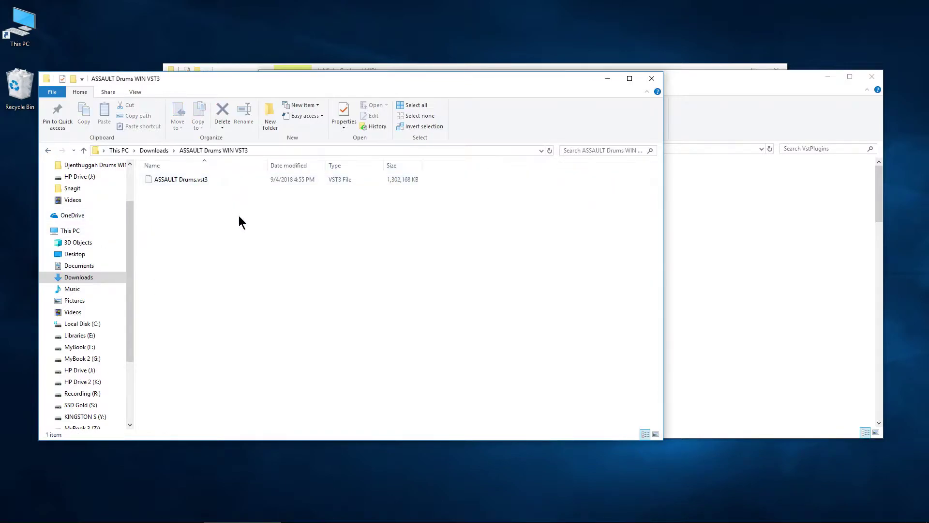
pyautogui.click(753, 83)
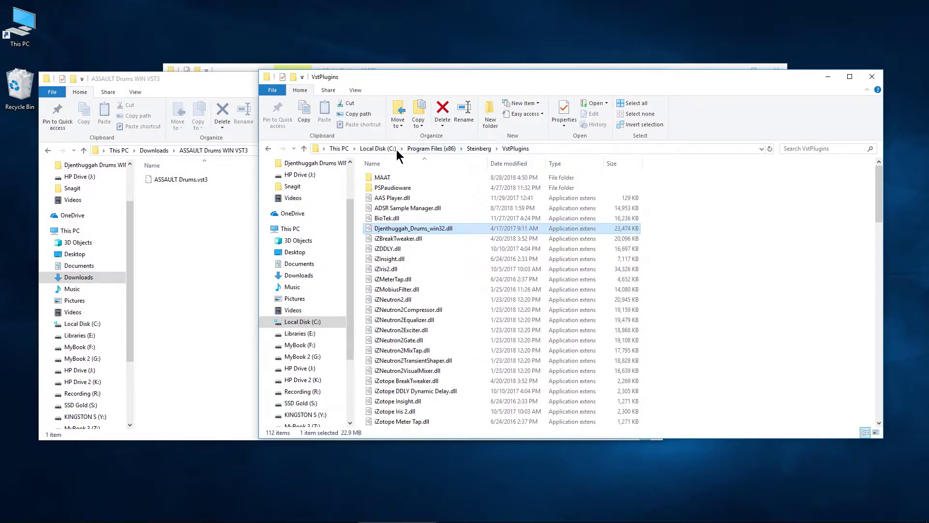
pyautogui.click(383, 148)
pyautogui.moveTo(596, 87); pyautogui.dragTo(548, 84)
pyautogui.doubleClick(536, 198)
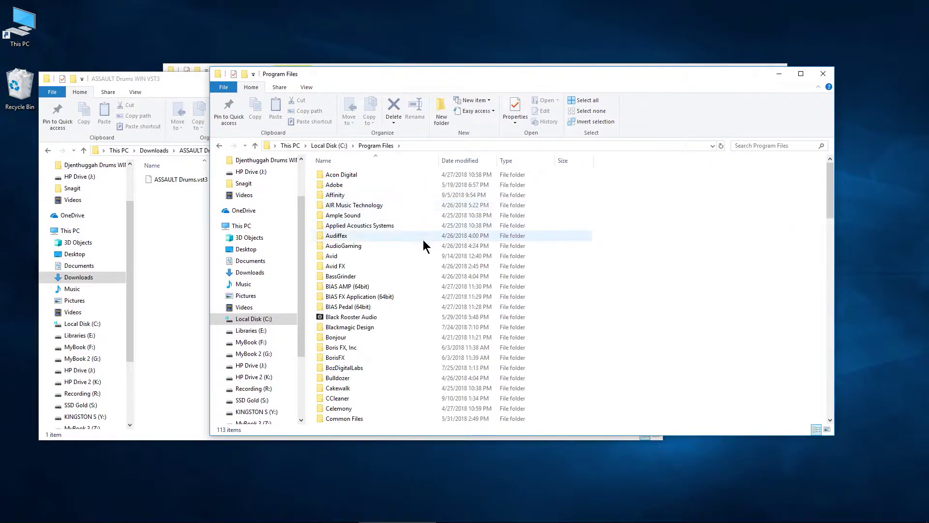
pyautogui.scroll(-7, 425, 245)
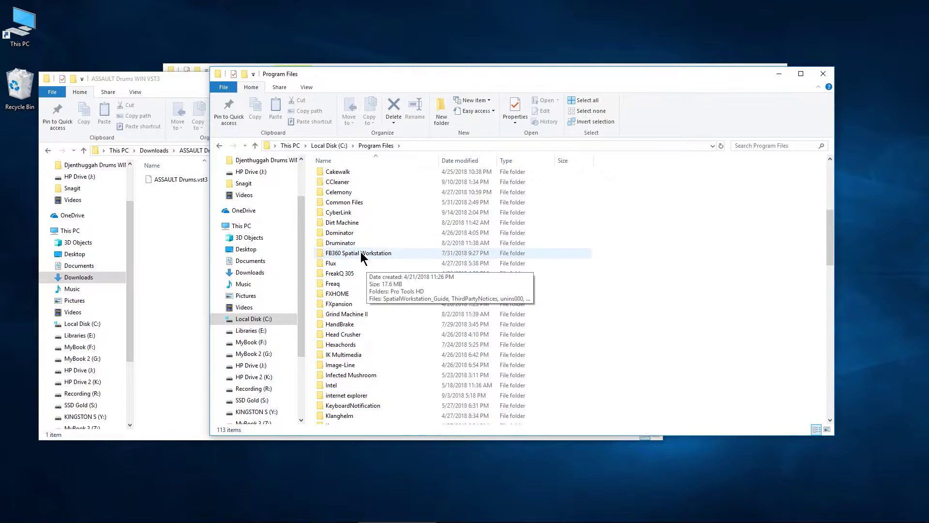
pyautogui.doubleClick(355, 202)
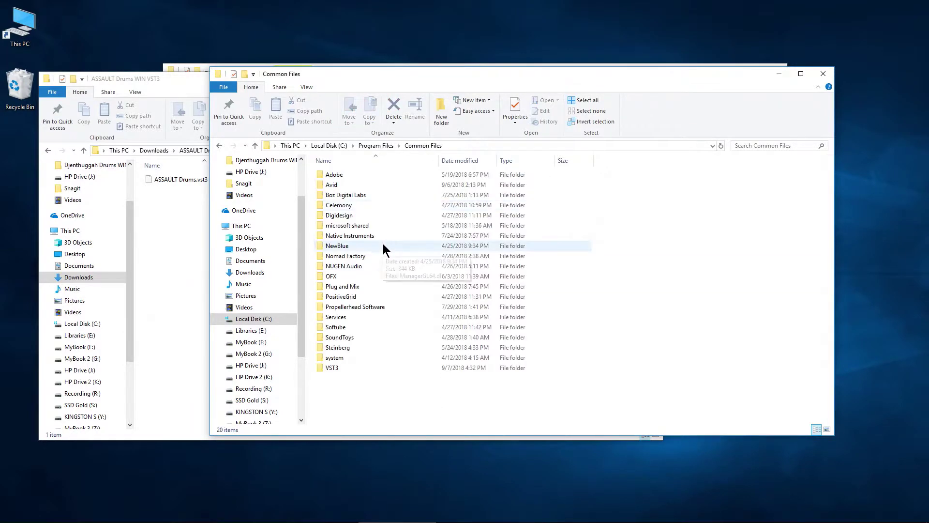
pyautogui.doubleClick(343, 367)
pyautogui.scroll(-8, 495, 240)
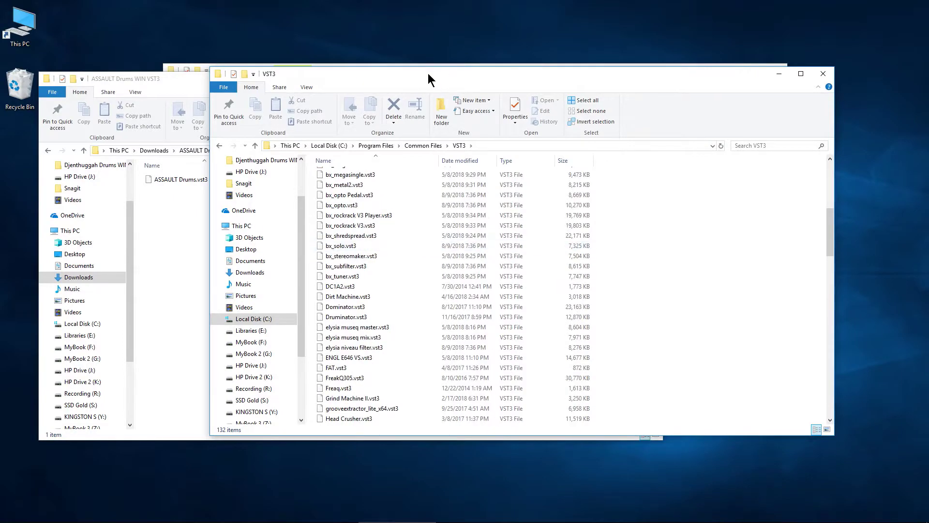
# Move ASSAULT Drums.vst3 into the VST3 folder, granting administrator permission
pyautogui.moveTo(427, 74); pyautogui.dragTo(485, 74)
pyautogui.moveTo(163, 77); pyautogui.dragTo(145, 76)
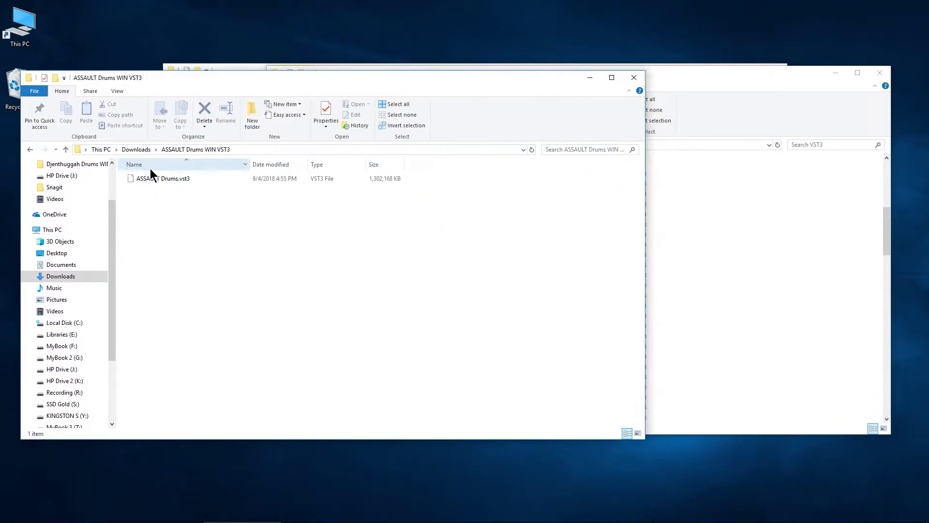
pyautogui.click(152, 178)
pyautogui.moveTo(146, 178); pyautogui.dragTo(811, 318)
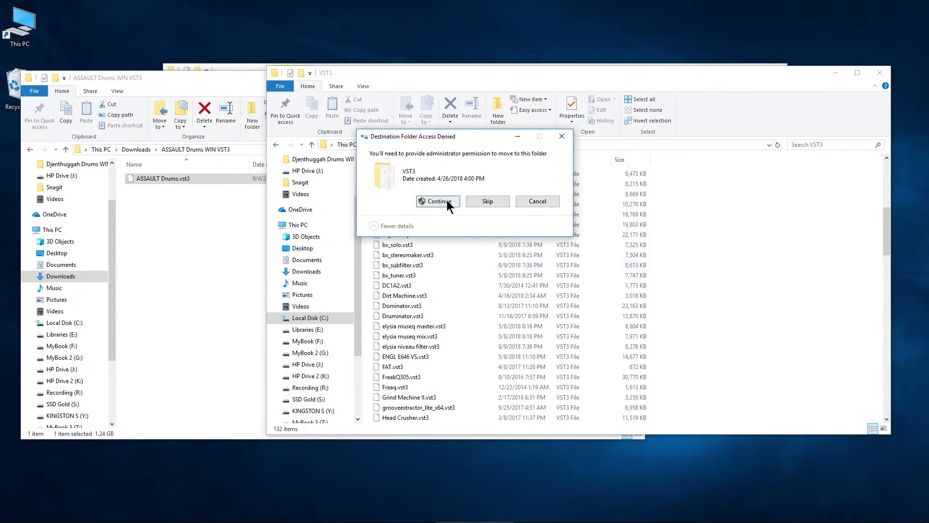
pyautogui.click(448, 203)
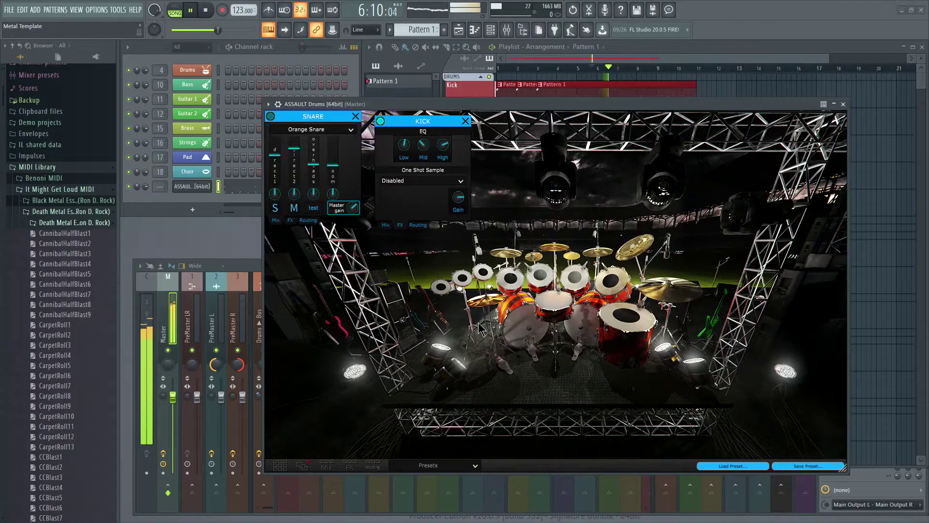
# Nudge the ASSAULT Drums plugin window aside to return to the VST3 folder view
pyautogui.moveTo(626, 104); pyautogui.dragTo(638, 96)
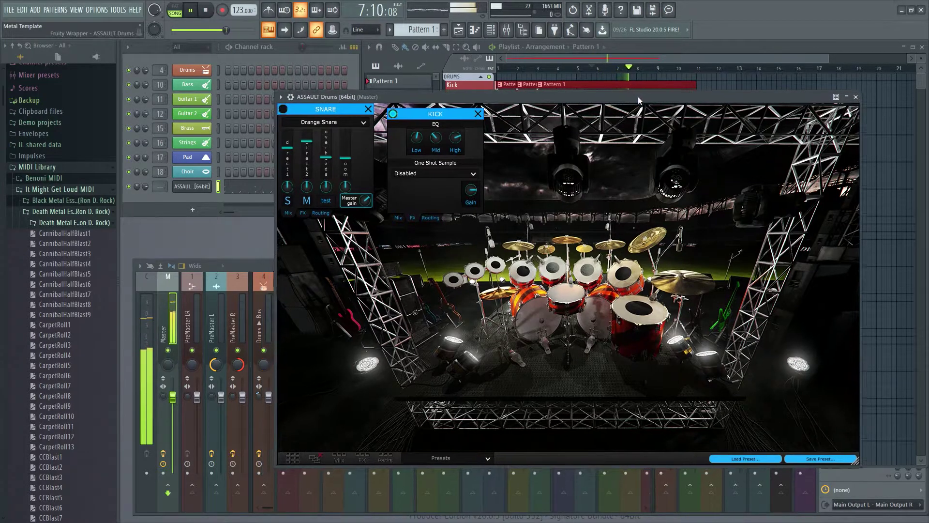
pyautogui.moveTo(436, 123)
pyautogui.mouseDown()
pyautogui.moveTo(504, 131)
pyautogui.moveTo(440, 128)
pyautogui.mouseUp()
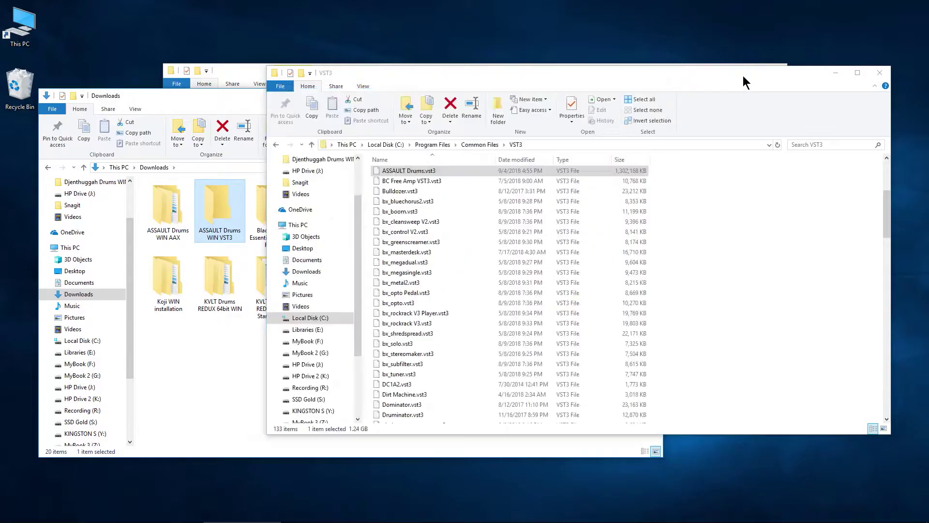
# Close the VST3 window and open the Djenthuggah Drums WIN AAX folder in Downloads
pyautogui.click(864, 74)
pyautogui.moveTo(286, 101); pyautogui.dragTo(340, 89)
pyautogui.click(226, 216)
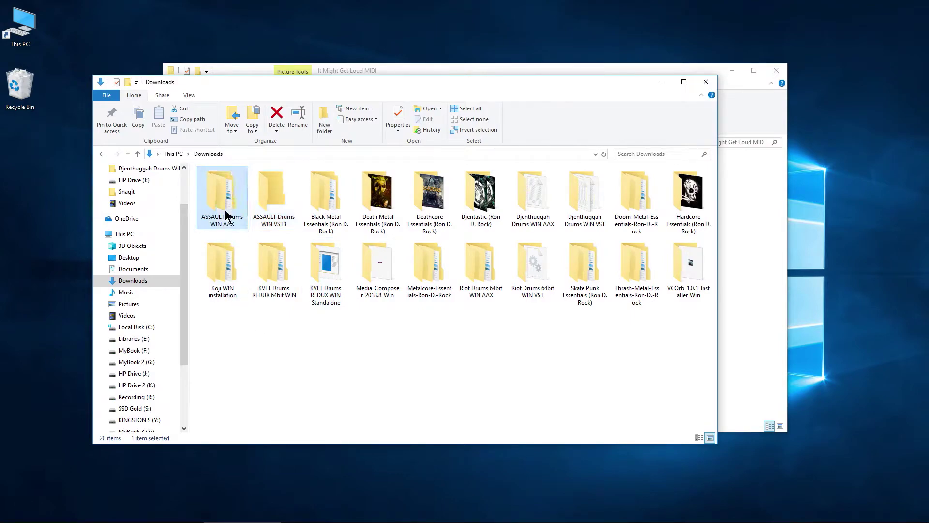
pyautogui.click(536, 207)
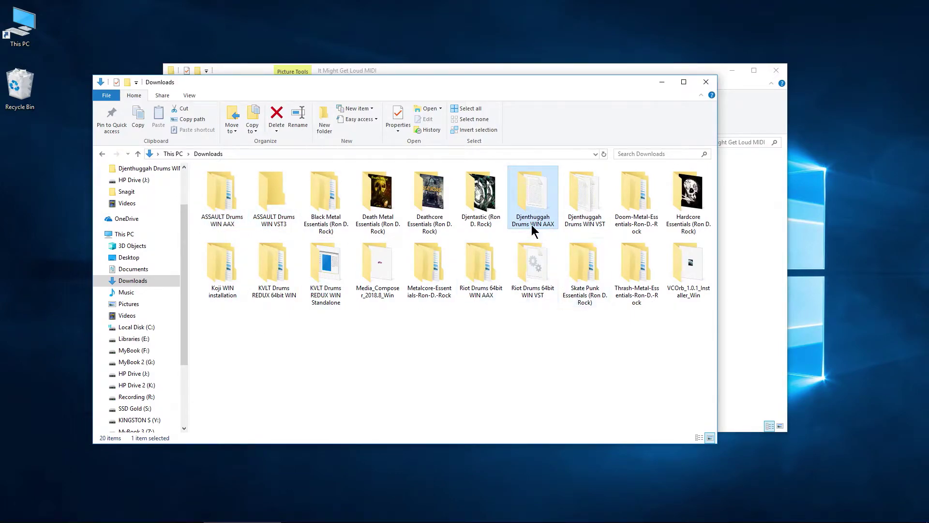
pyautogui.doubleClick(532, 202)
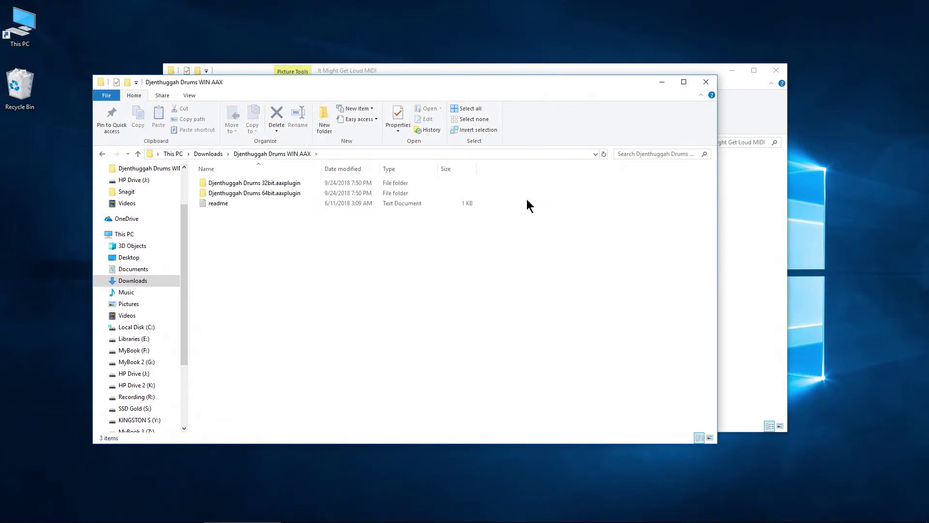
# Read the readme install instructions, marking the Plug-Ins install path, then close them
pyautogui.doubleClick(245, 205)
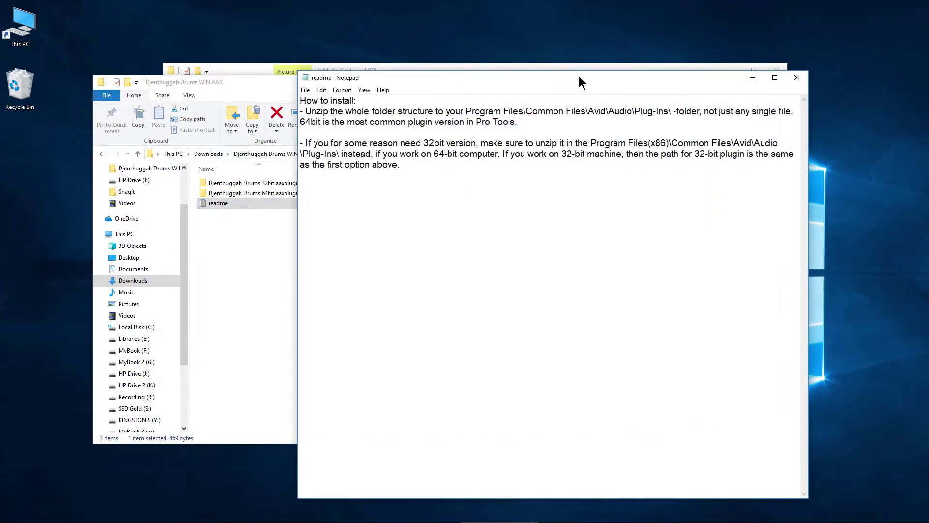
pyautogui.moveTo(578, 77); pyautogui.dragTo(521, 74)
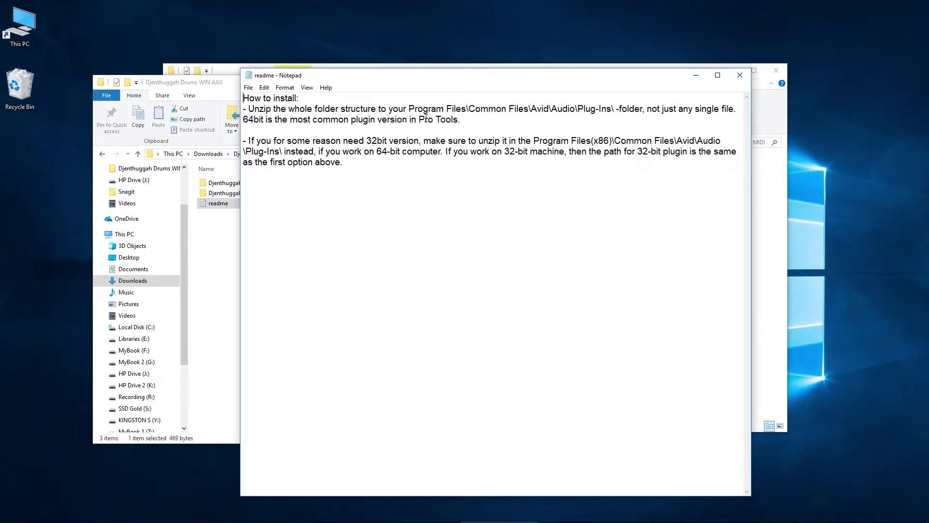
pyautogui.moveTo(405, 110); pyautogui.dragTo(604, 109)
pyautogui.click(590, 278)
pyautogui.click(736, 80)
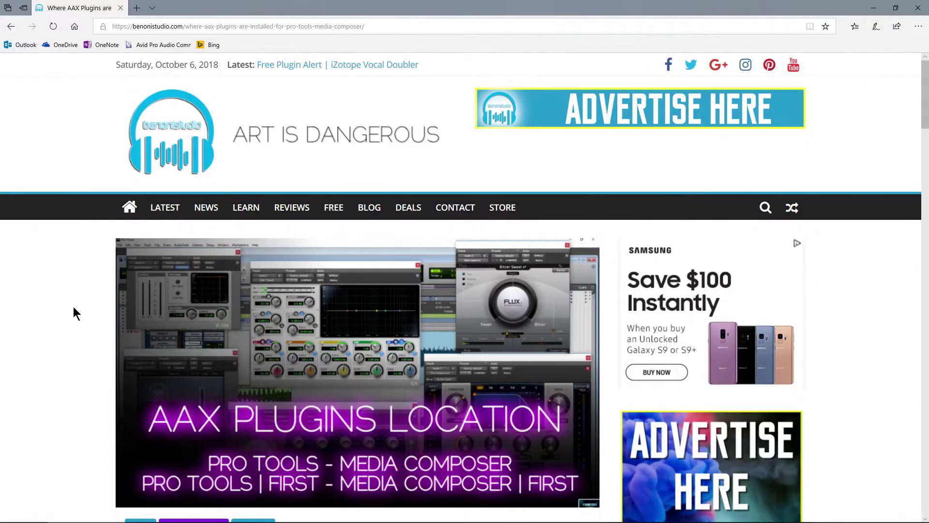
# Find the Windows AAX plugin path in the BenoniStudio article, then get back to the Explorer window
pyautogui.scroll(-5, 76, 231)
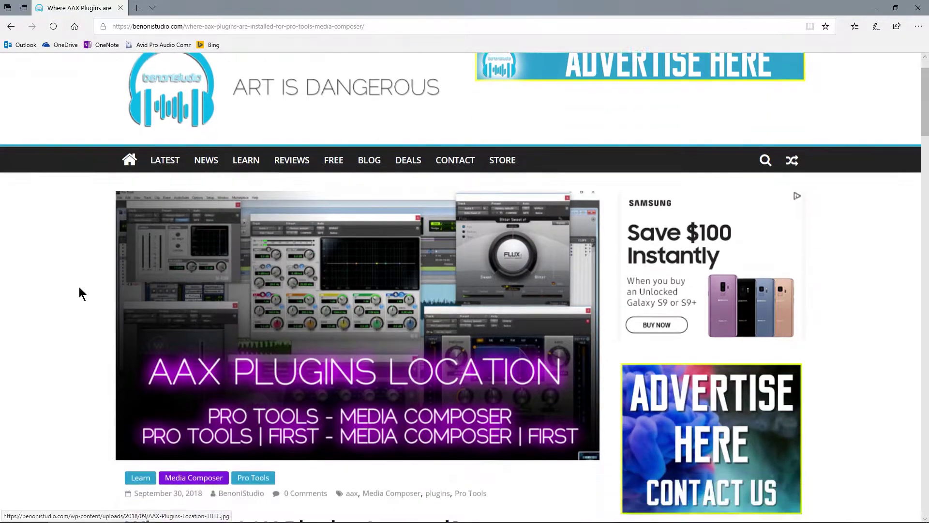
pyautogui.scroll(-3, 82, 254)
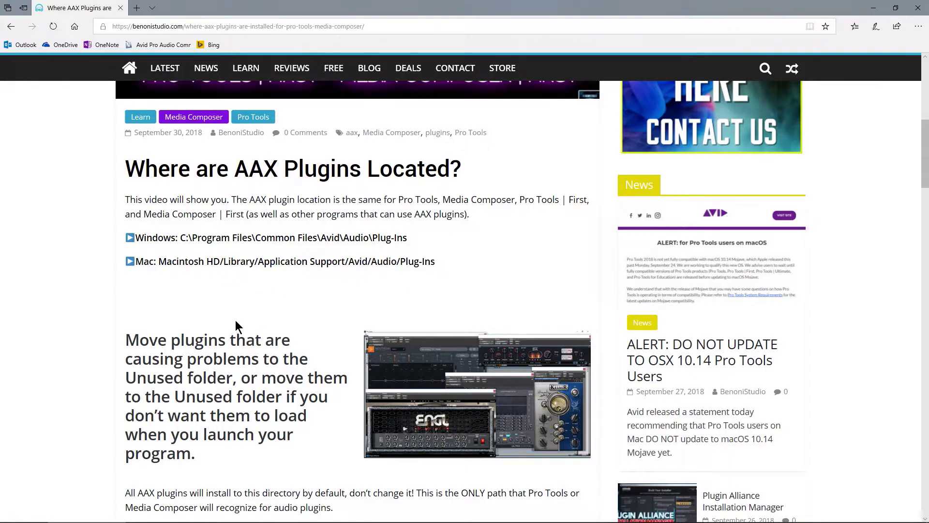
pyautogui.scroll(-12, 236, 320)
pyautogui.scroll(16, 231, 337)
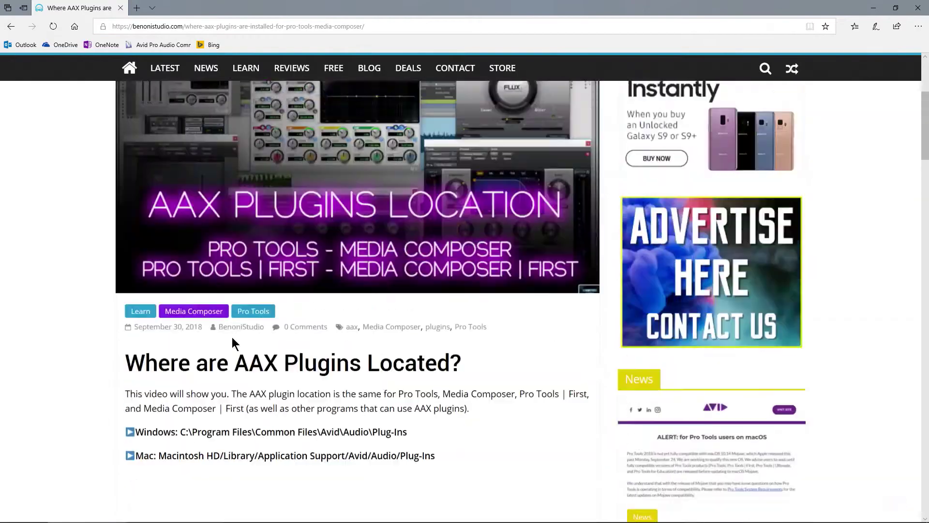
pyautogui.scroll(4, 231, 337)
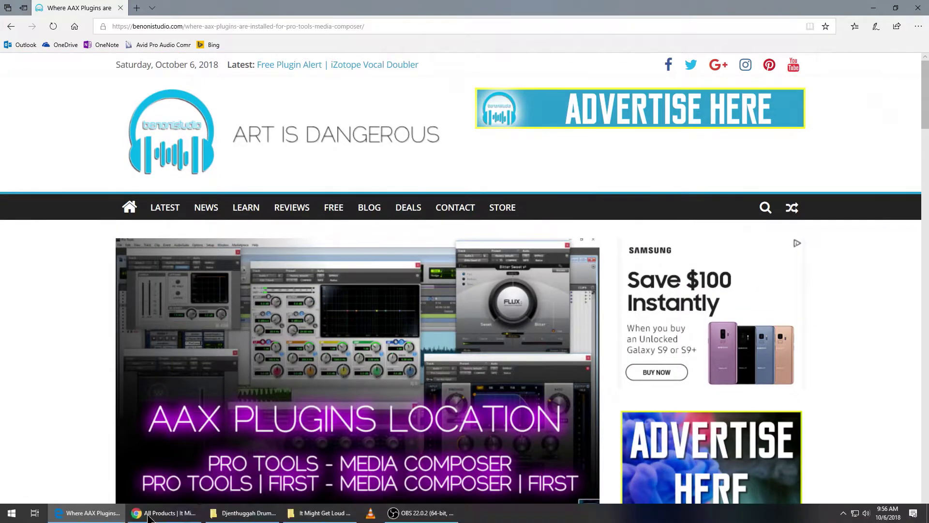
pyautogui.click(149, 514)
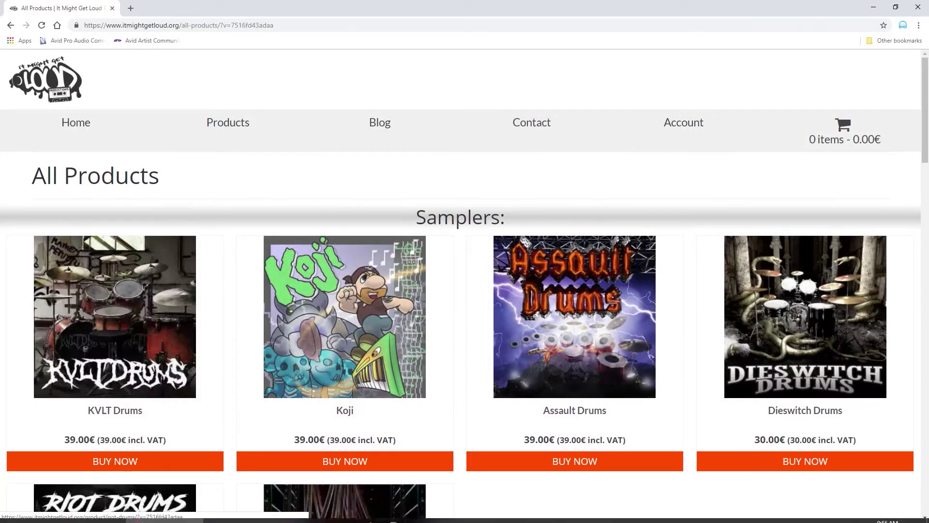
pyautogui.click(874, 7)
# Move the Djenthuggah Drums WIN AAX window aside and open 64bit.aaxplugin's Contents folder
pyautogui.click(866, 9)
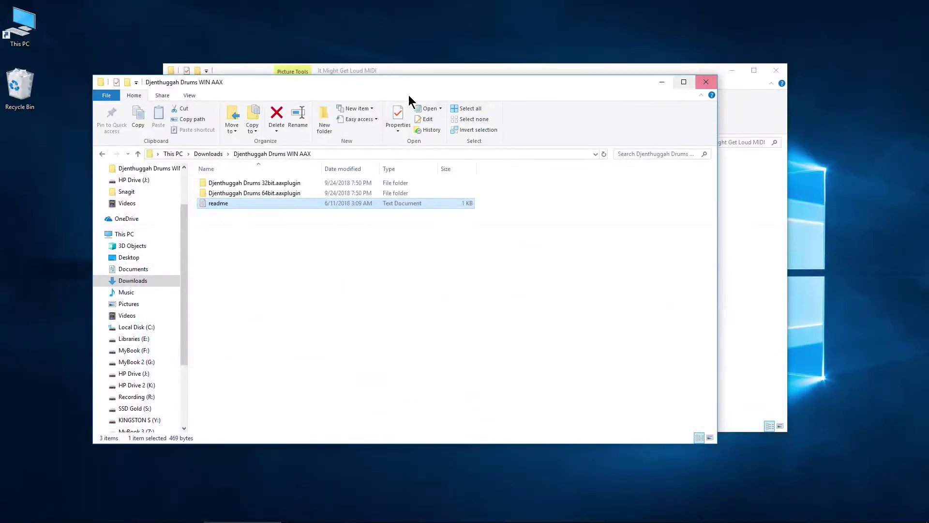
pyautogui.moveTo(292, 83); pyautogui.dragTo(338, 91)
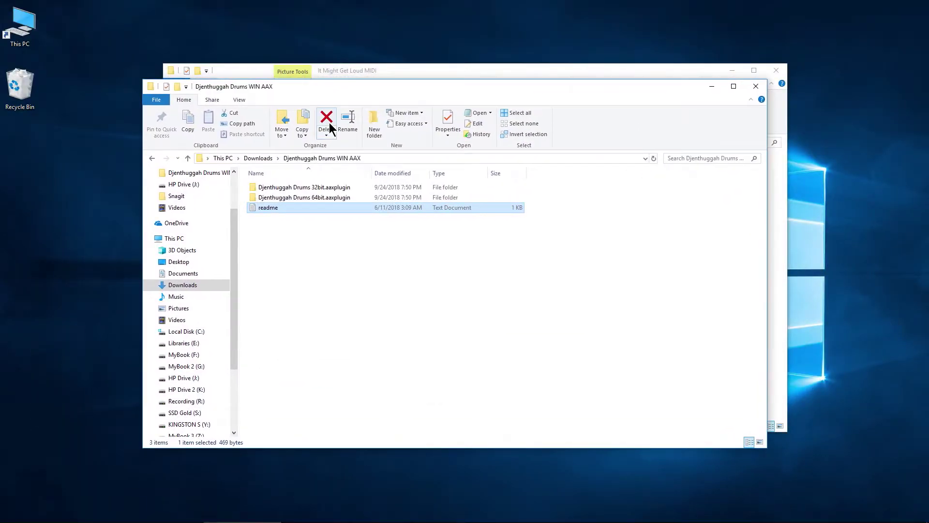
pyautogui.click(301, 189)
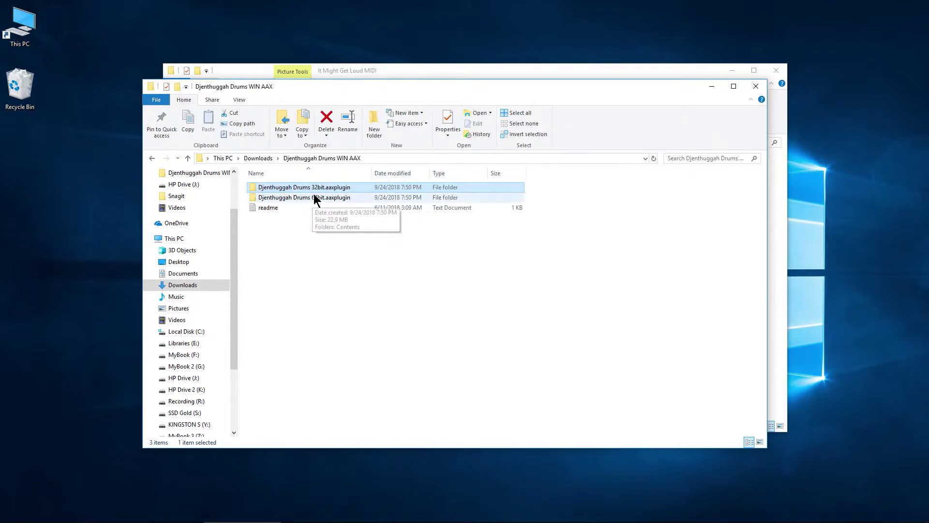
pyautogui.click(320, 200)
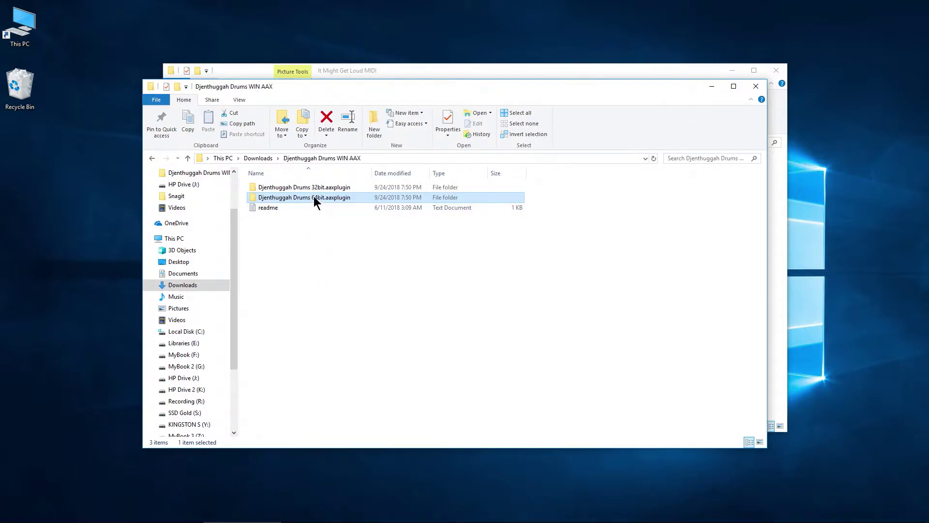
pyautogui.doubleClick(314, 196)
pyautogui.doubleClick(268, 187)
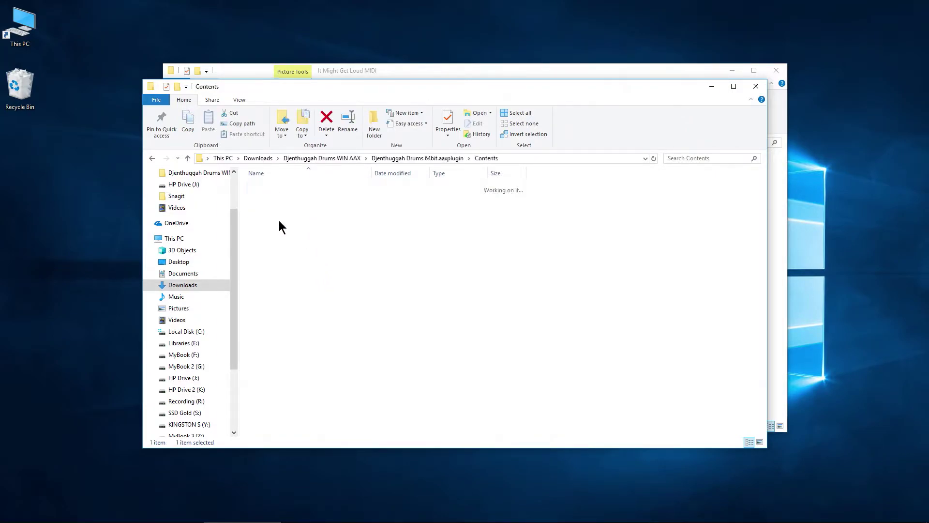
# Return to the Djenthuggah Drums WIN AAX folder and open a new This PC window
pyautogui.click(152, 158)
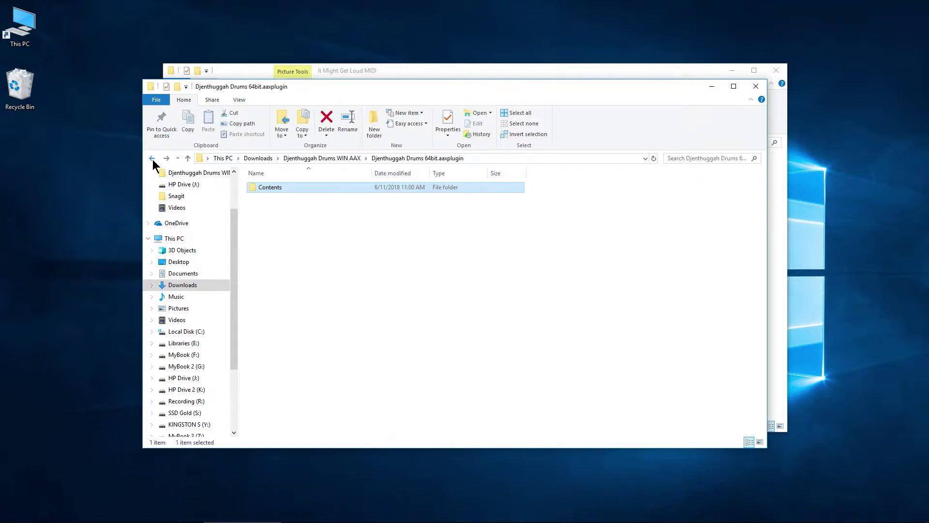
pyautogui.click(153, 159)
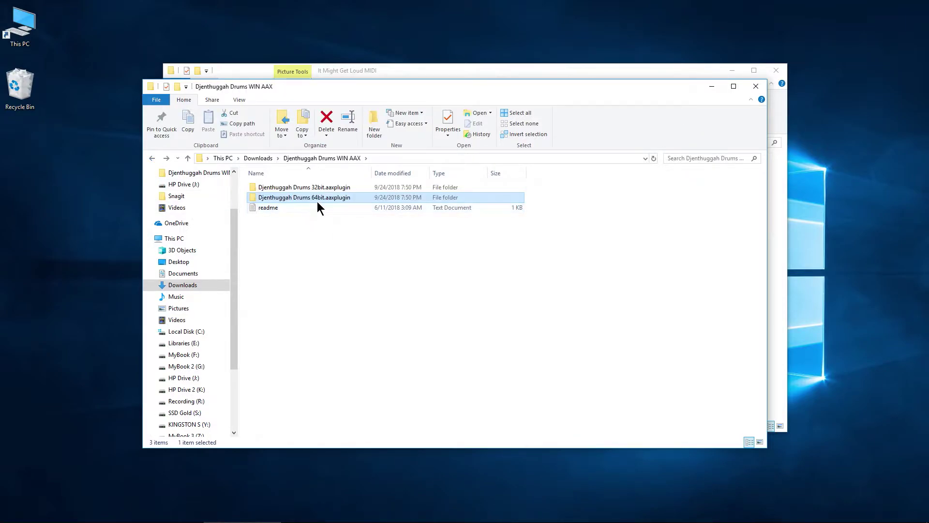
pyautogui.doubleClick(317, 200)
pyautogui.click(153, 160)
pyautogui.doubleClick(19, 27)
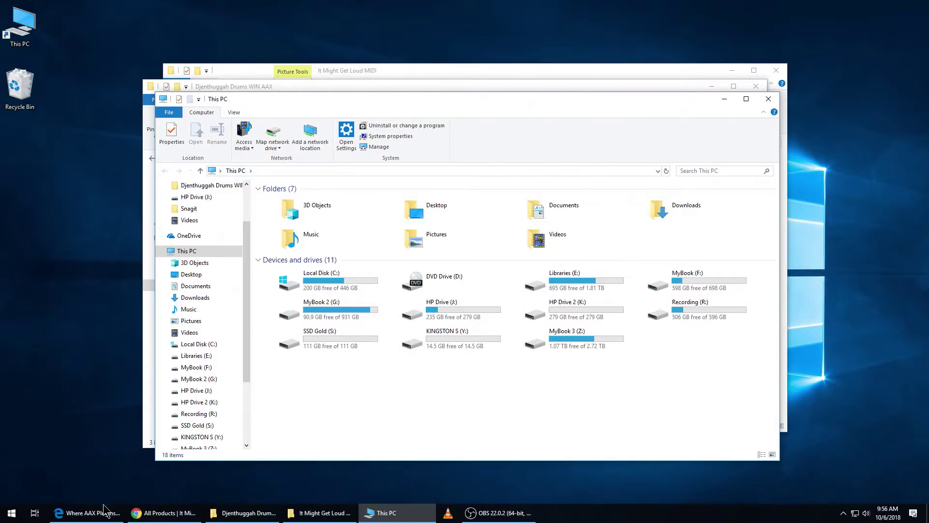
# Scroll the AAX plugins article again, then return to the This PC window
pyautogui.click(84, 520)
pyautogui.scroll(-3, 246, 304)
pyautogui.scroll(-5, 246, 303)
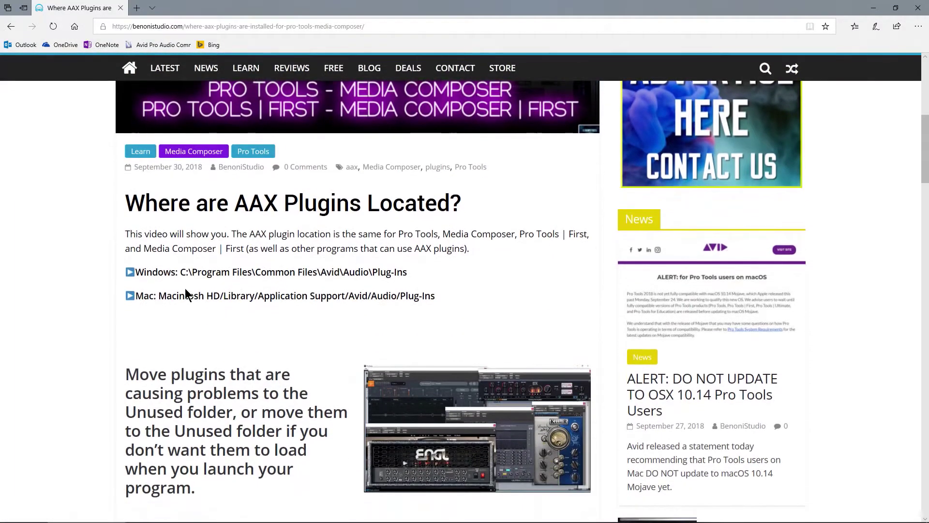
pyautogui.click(874, 8)
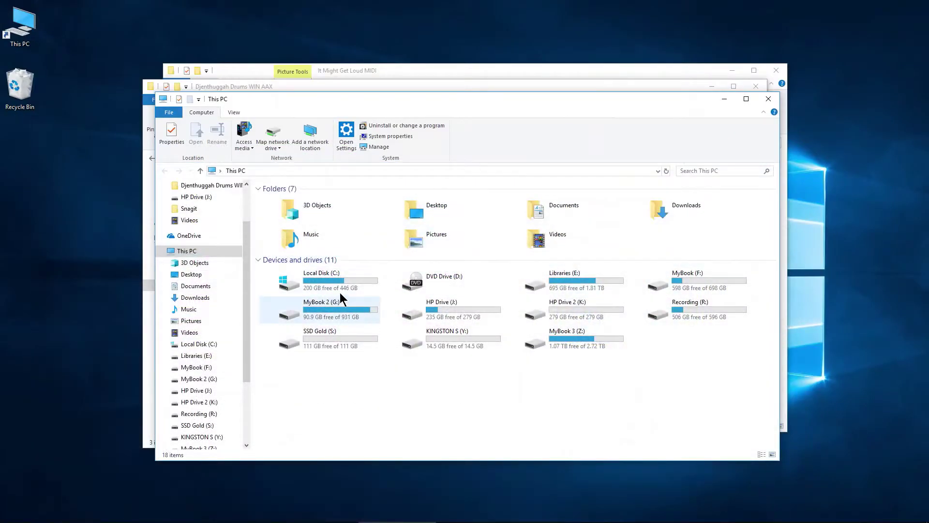
# Browse to C:\Program Files\Common Files\Avid\Audio\Plug-Ins and scroll through its plugins
pyautogui.doubleClick(347, 279)
pyautogui.click(493, 218)
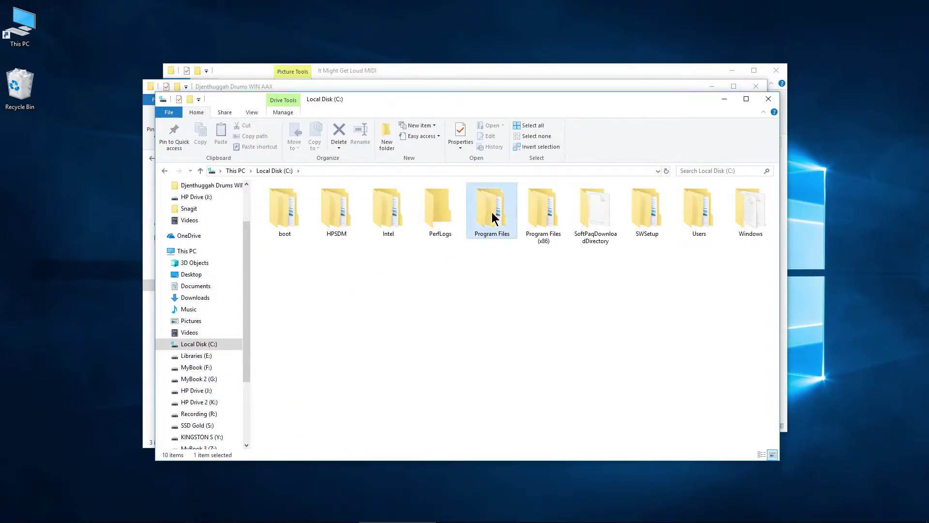
pyautogui.doubleClick(491, 216)
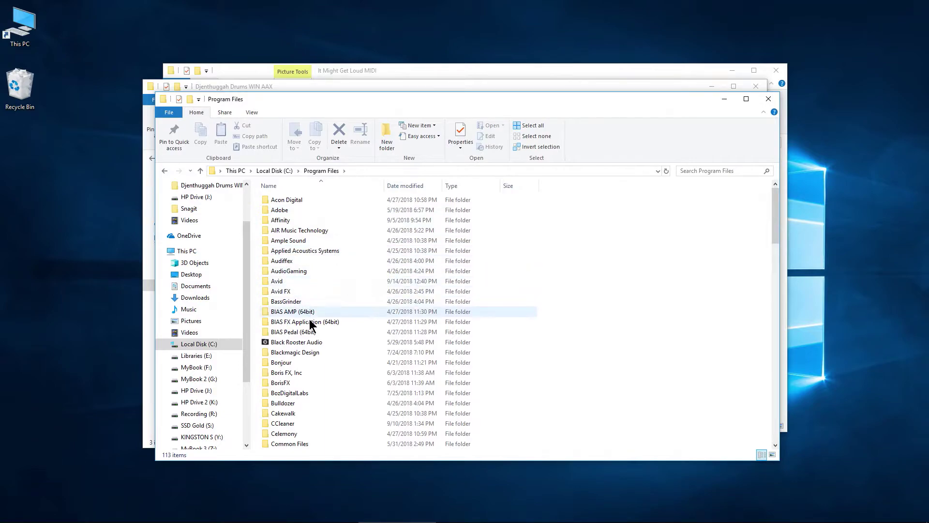
pyautogui.doubleClick(305, 443)
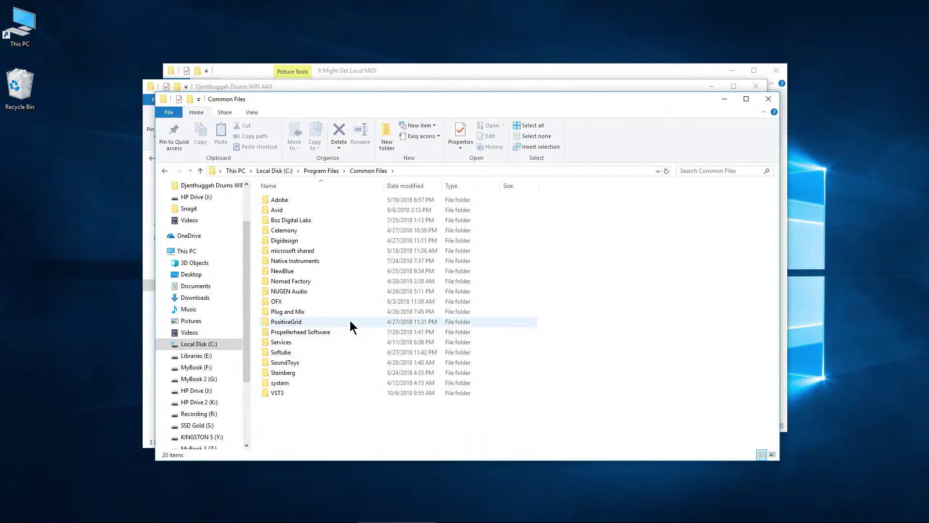
pyautogui.doubleClick(323, 210)
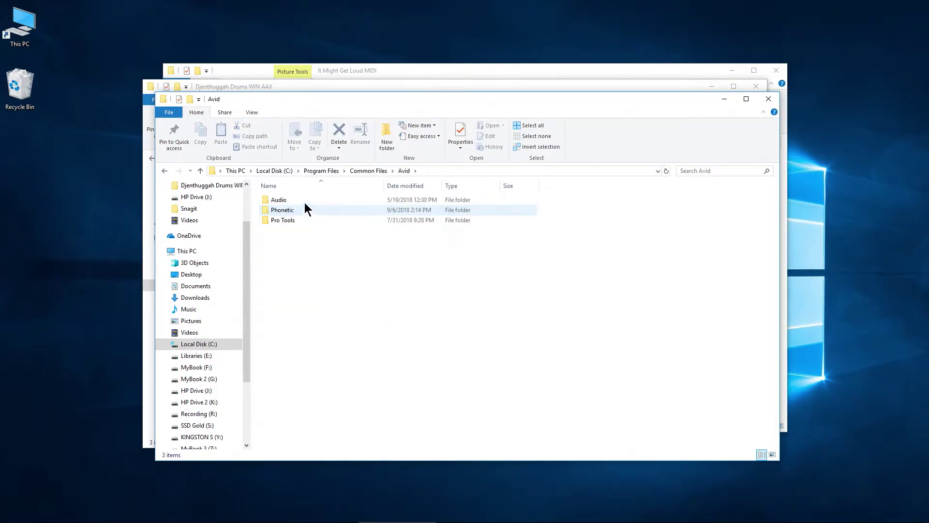
pyautogui.doubleClick(303, 201)
pyautogui.doubleClick(293, 200)
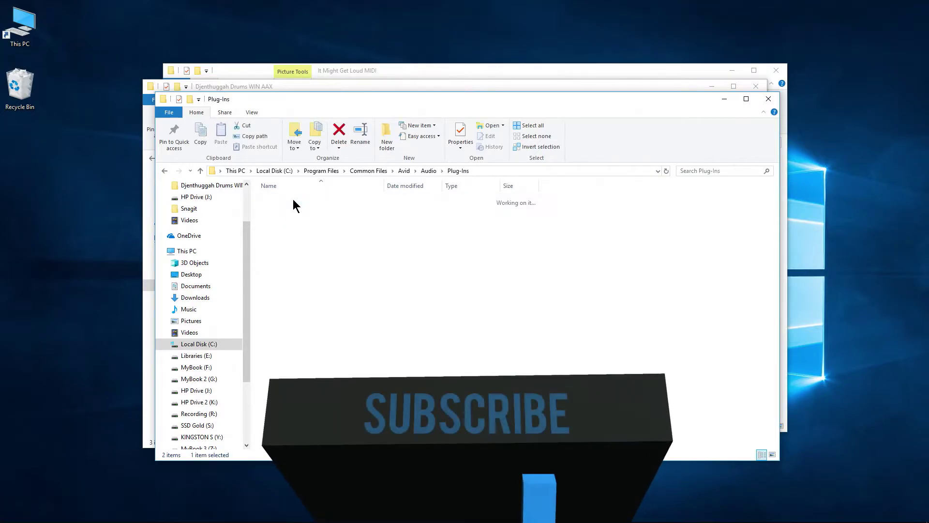
pyautogui.scroll(-20, 339, 290)
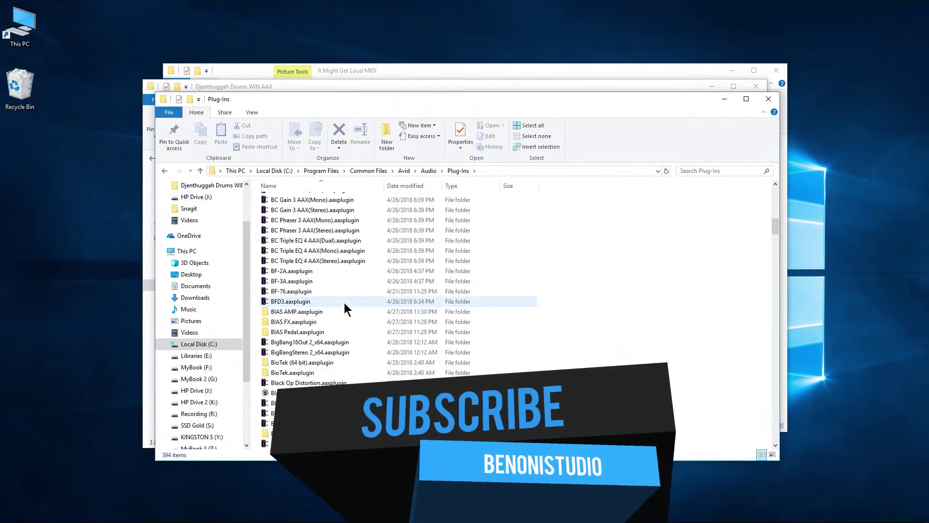
pyautogui.scroll(-3, 344, 303)
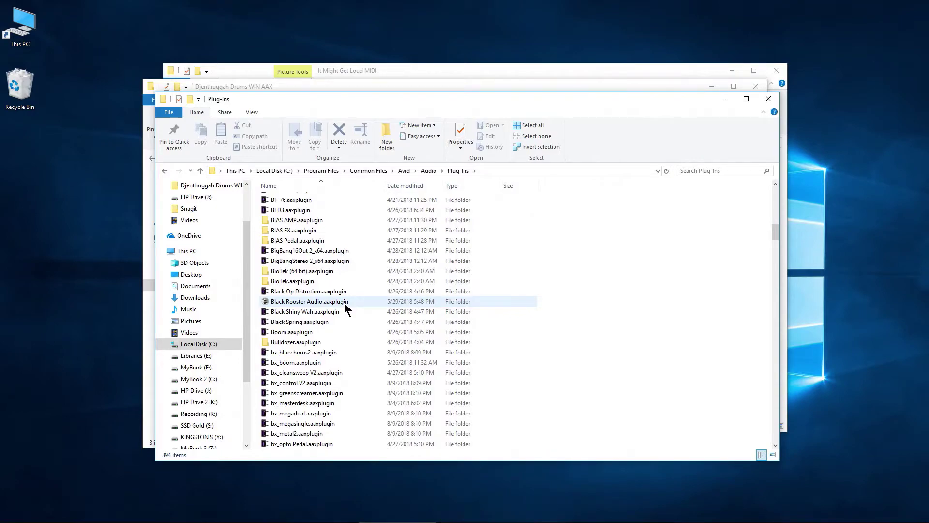
pyautogui.scroll(-5, 344, 303)
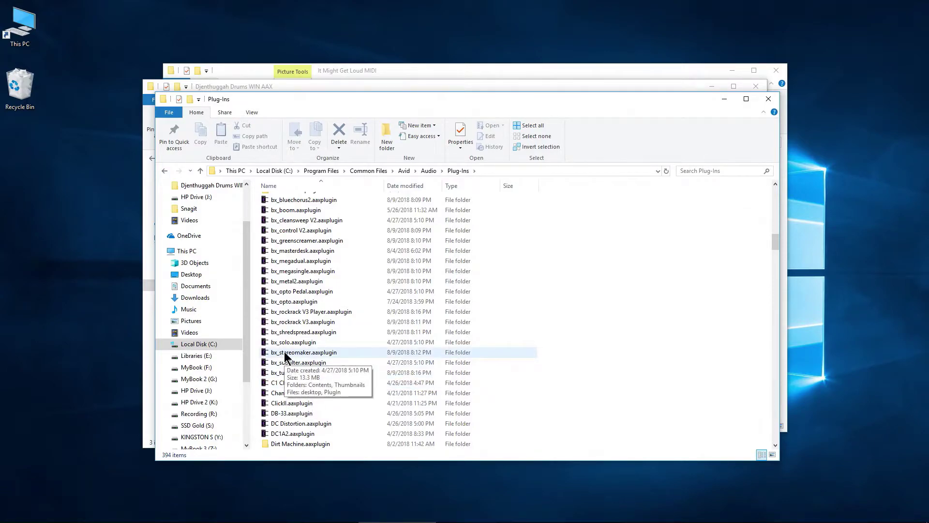
# Open bx_metal2.aaxplugin and Djenthuggah Drums 64bit.aaxplugin side by side, including both Contents folders
pyautogui.doubleClick(293, 283)
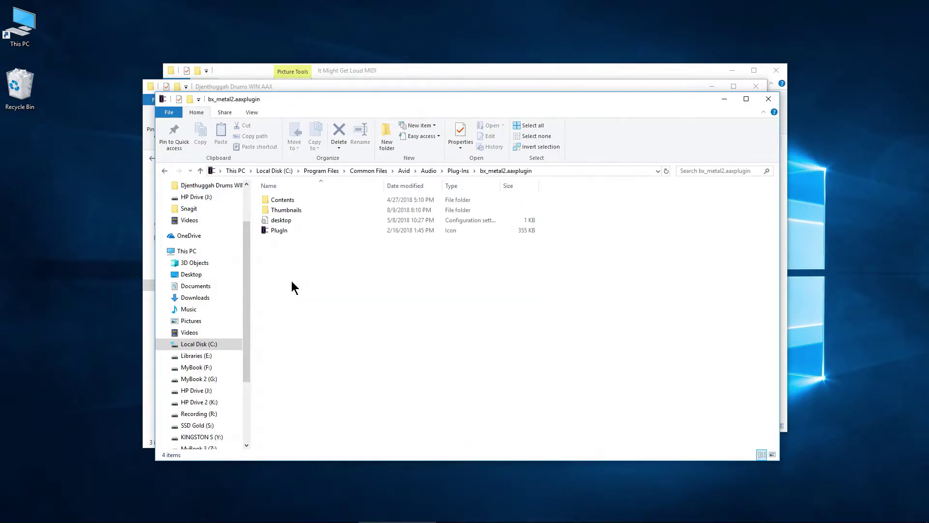
pyautogui.moveTo(337, 100); pyautogui.dragTo(448, 132)
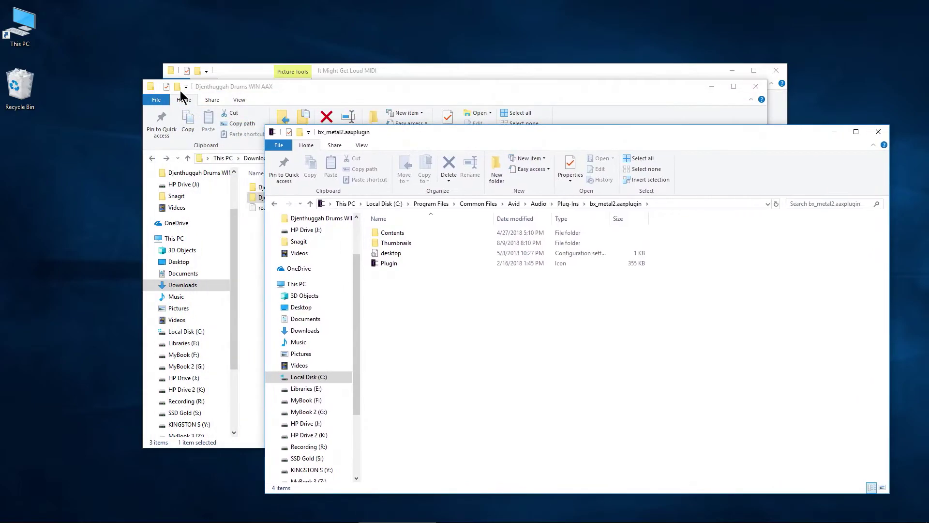
pyautogui.moveTo(268, 91); pyautogui.dragTo(179, 89)
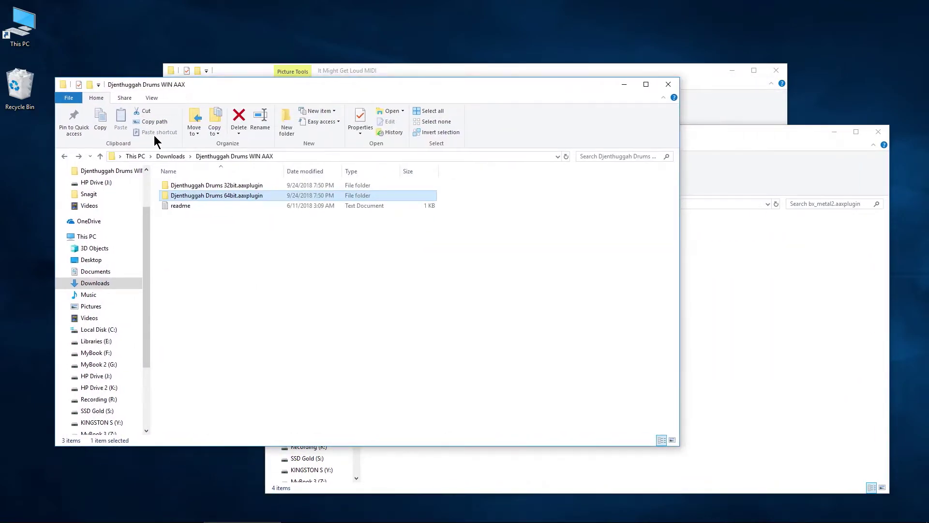
pyautogui.doubleClick(221, 197)
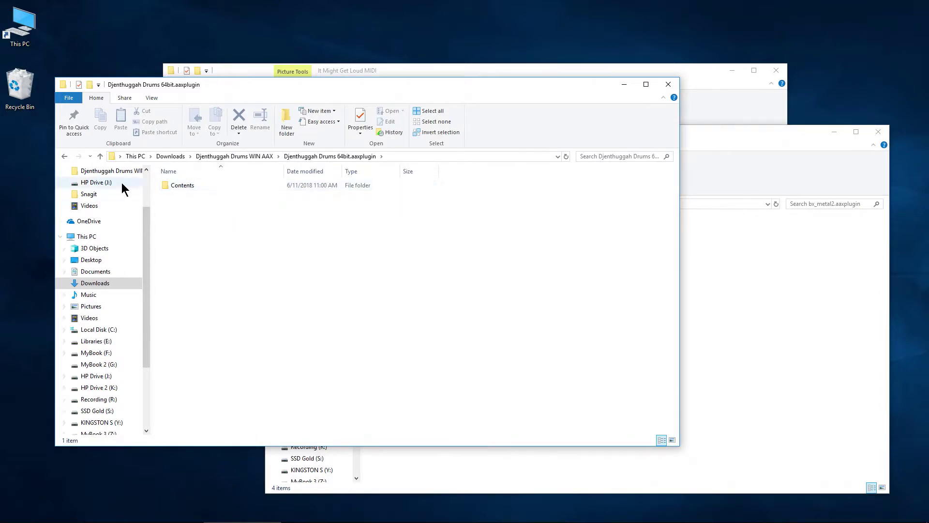
pyautogui.click(683, 152)
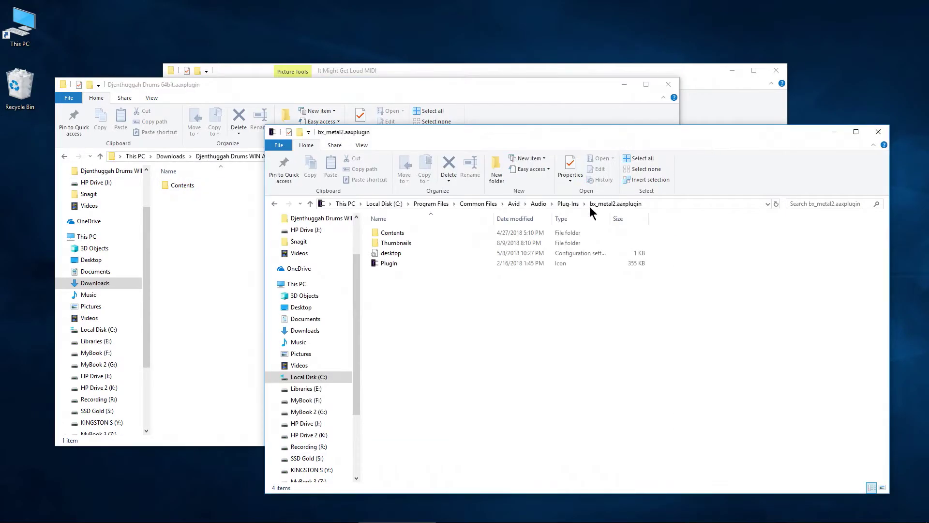
pyautogui.doubleClick(413, 228)
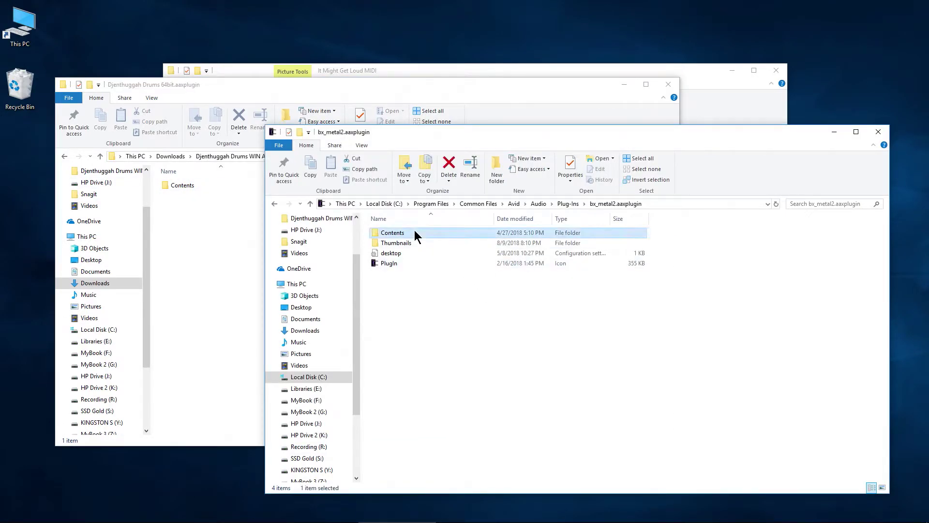
pyautogui.click(174, 185)
pyautogui.doubleClick(175, 186)
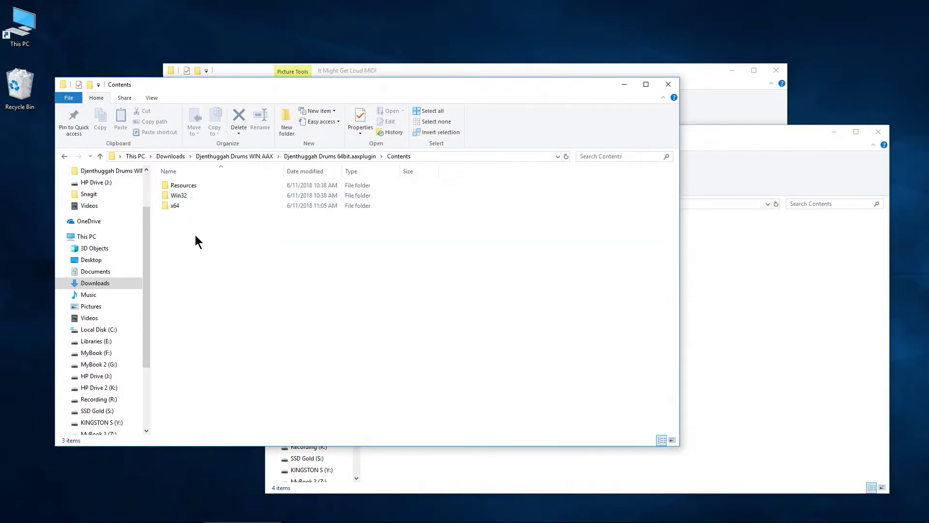
# Return Djenthuggah to its plugin folder and bx_metal2's window to the Plug-Ins list
pyautogui.click(710, 151)
pyautogui.click(65, 156)
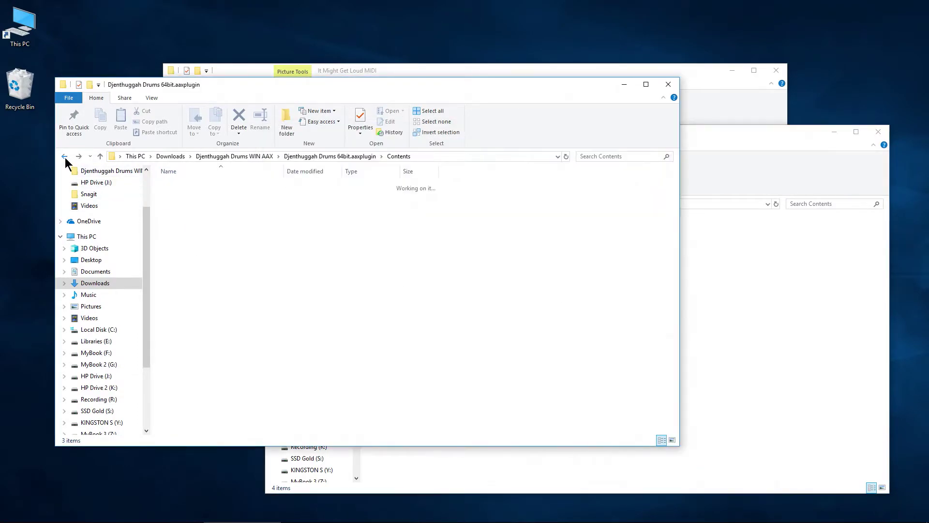
pyautogui.click(704, 144)
pyautogui.click(274, 203)
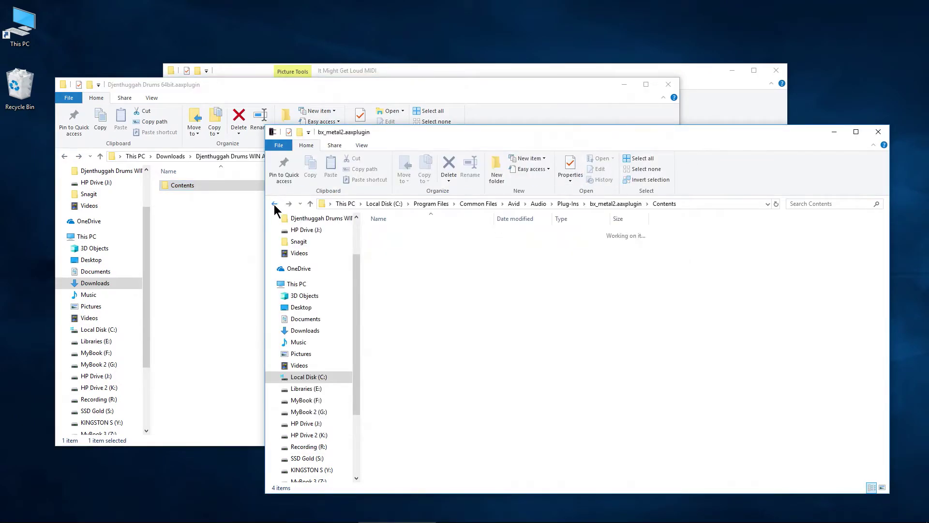
pyautogui.click(274, 203)
pyautogui.scroll(-8, 464, 341)
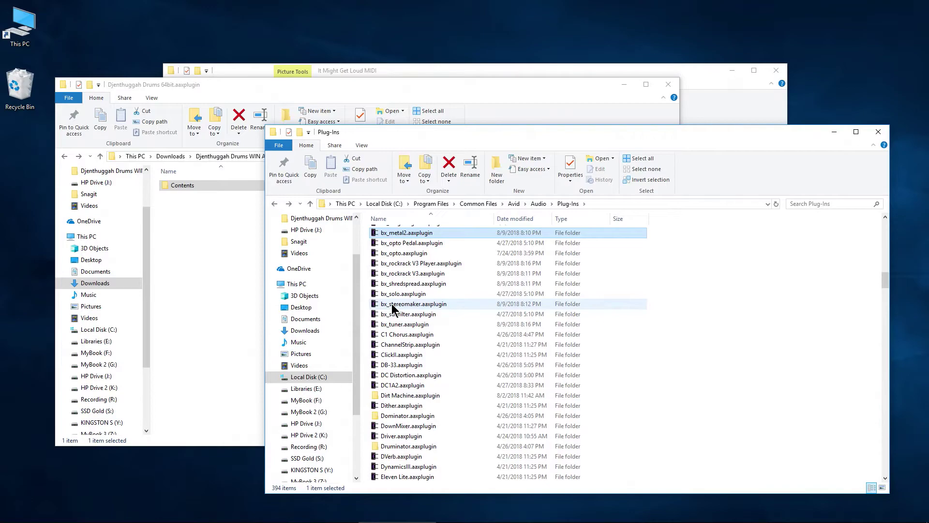
# Open bx_stereomaker.aaxplugin and inspect its Contents and Resources folders
pyautogui.doubleClick(393, 305)
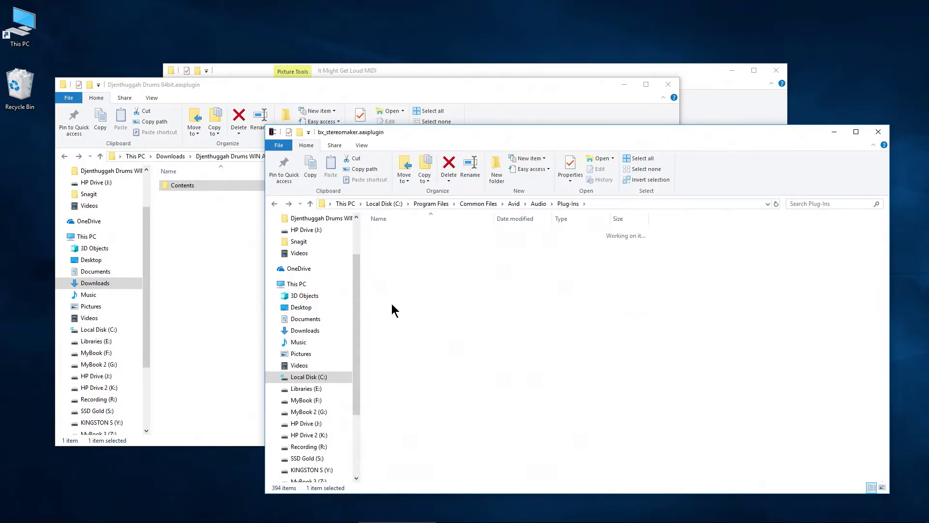
pyautogui.doubleClick(406, 232)
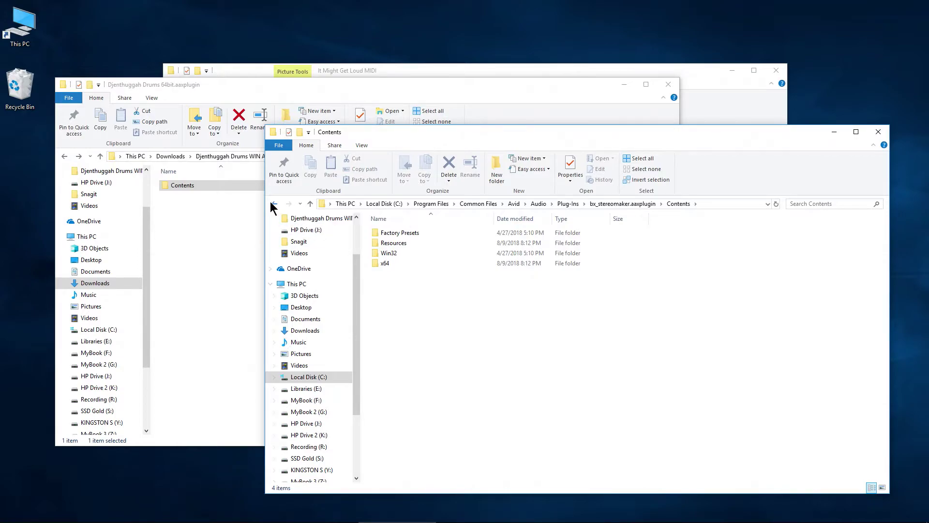
pyautogui.click(272, 203)
pyautogui.doubleClick(401, 233)
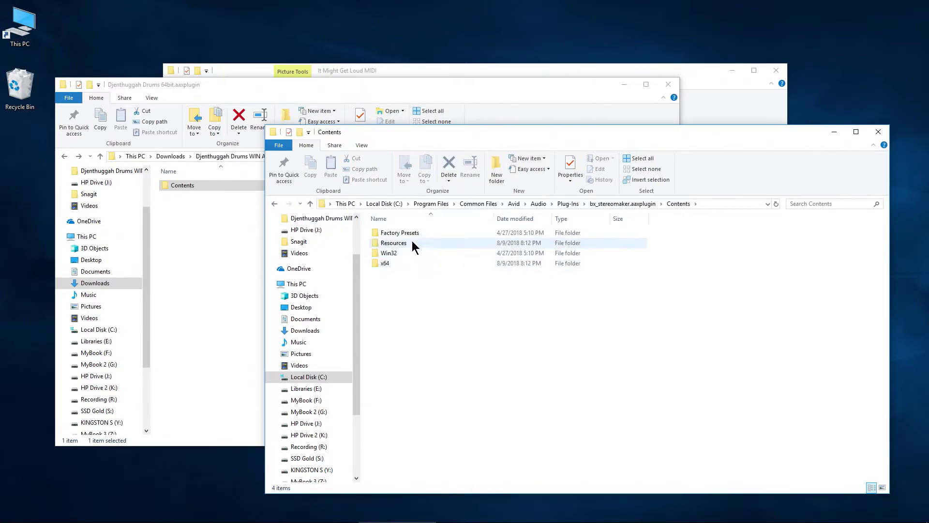
pyautogui.doubleClick(412, 242)
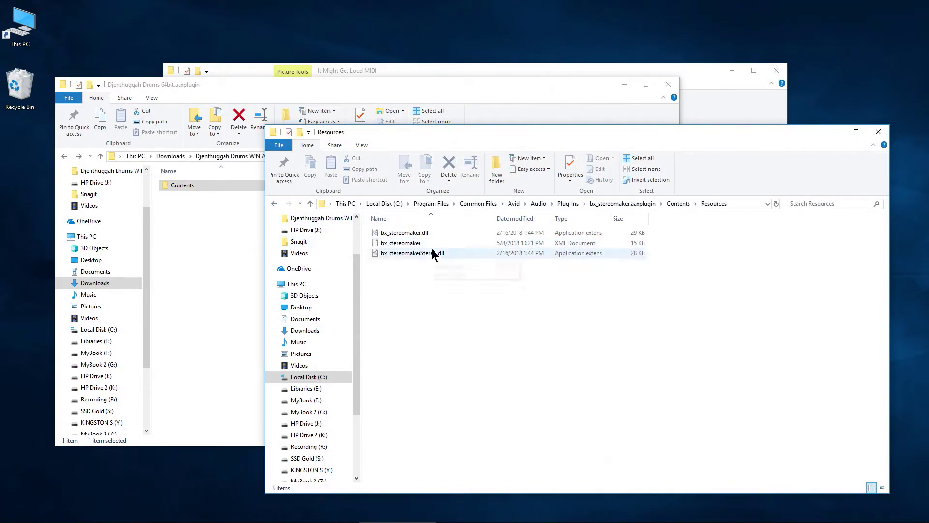
pyautogui.click(274, 204)
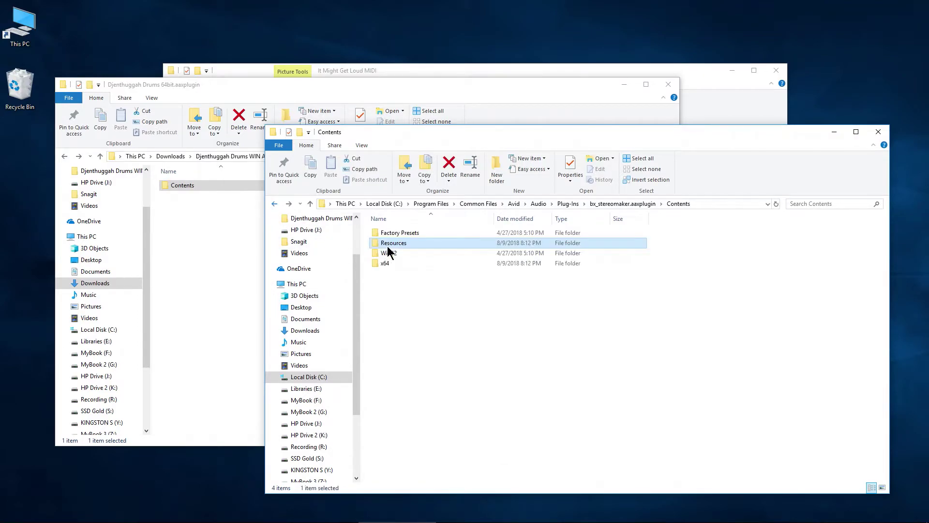
# Check bx_stereomaker's Factory Presets and x64 folders, then return to the plugin folder
pyautogui.doubleClick(401, 234)
pyautogui.doubleClick(409, 238)
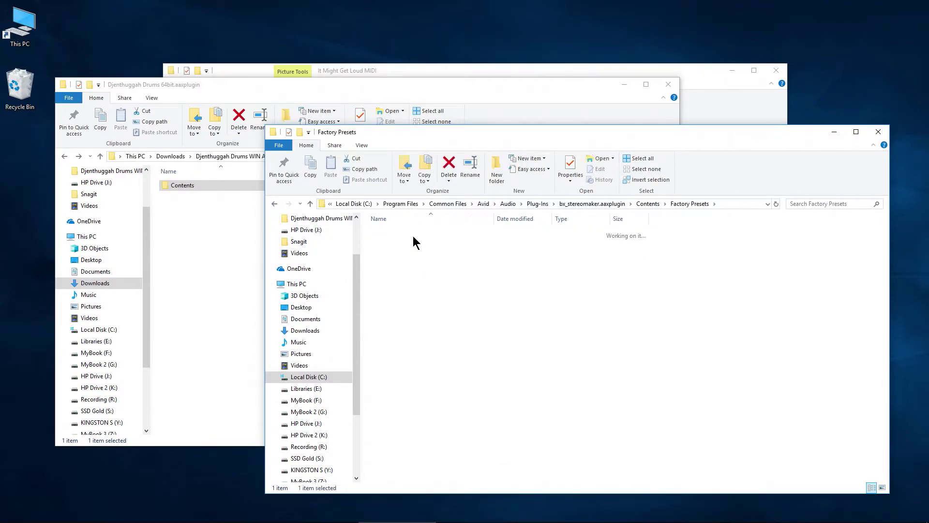
pyautogui.click(275, 204)
pyautogui.click(275, 204)
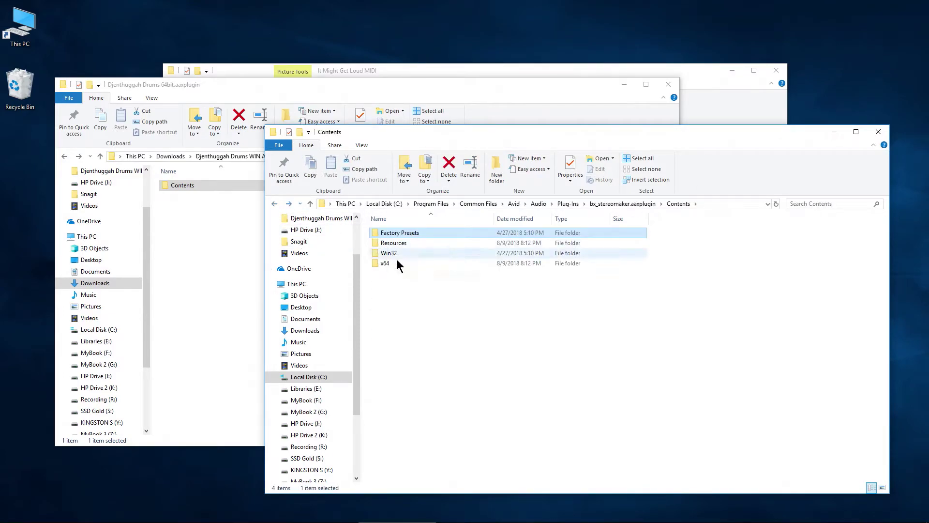
pyautogui.doubleClick(400, 263)
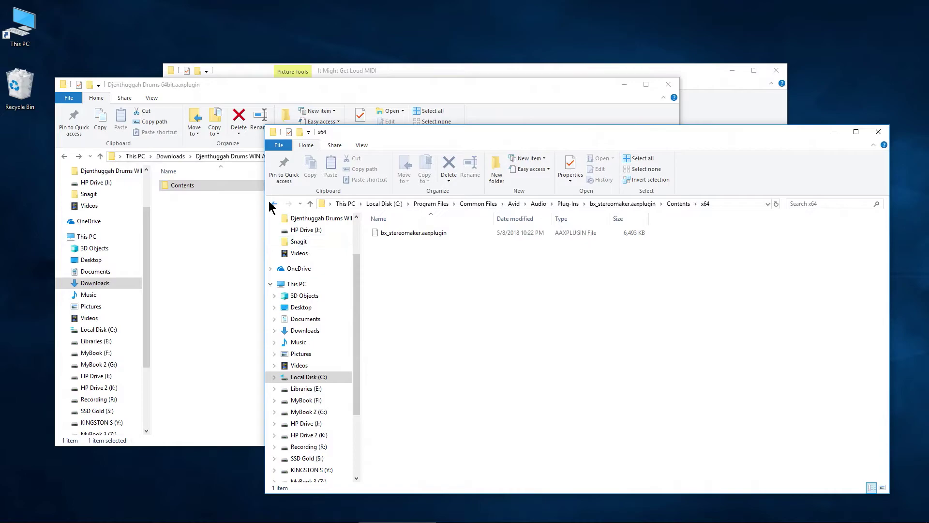
pyautogui.click(410, 232)
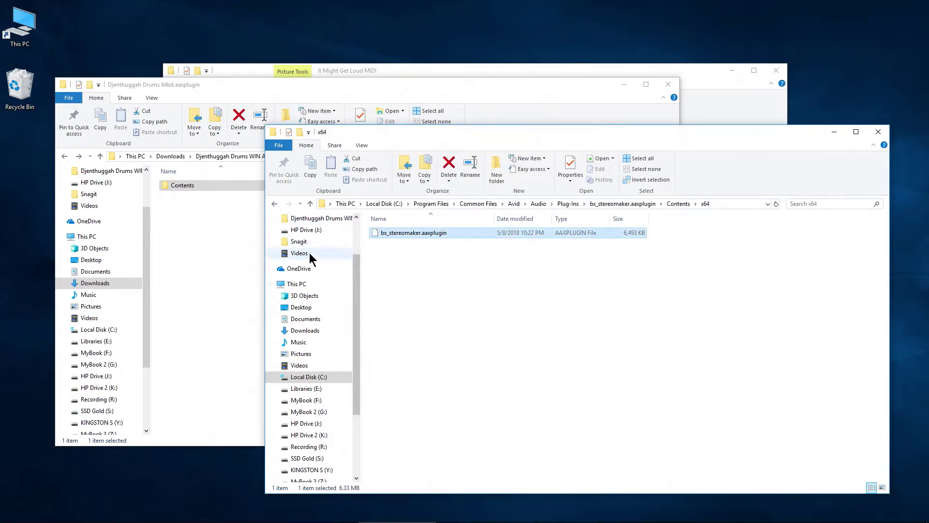
pyautogui.click(274, 204)
pyautogui.click(274, 203)
# Inspect the Djenthuggah plugin's Contents, Resources and x64 folders for the same layout
pyautogui.doubleClick(187, 185)
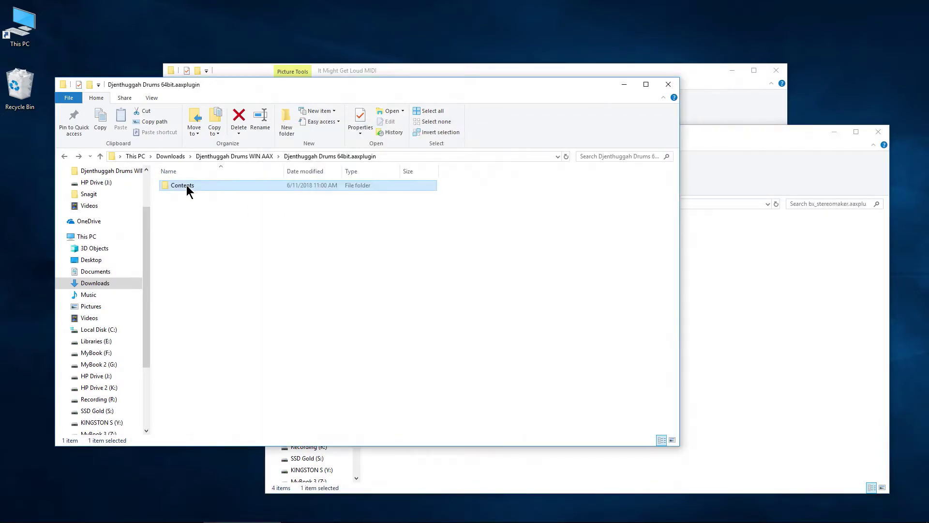
pyautogui.doubleClick(196, 187)
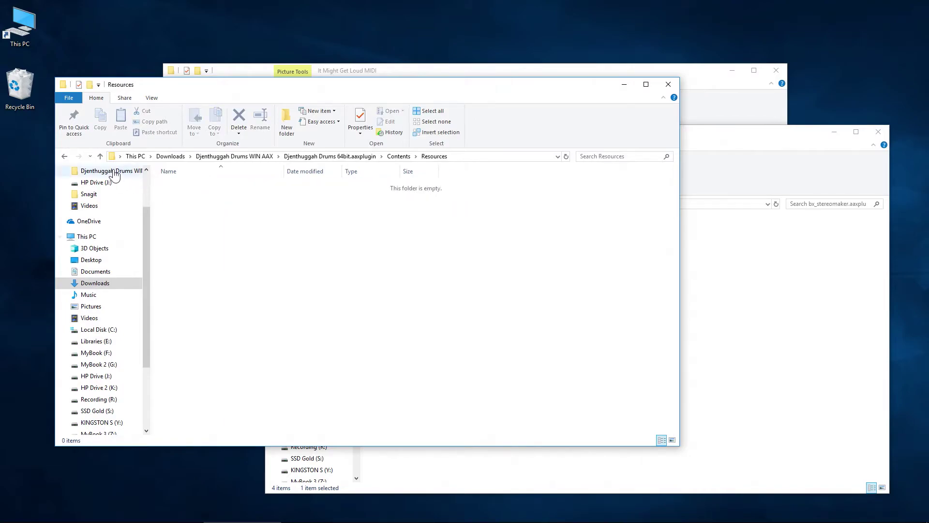
pyautogui.click(64, 156)
pyautogui.doubleClick(193, 208)
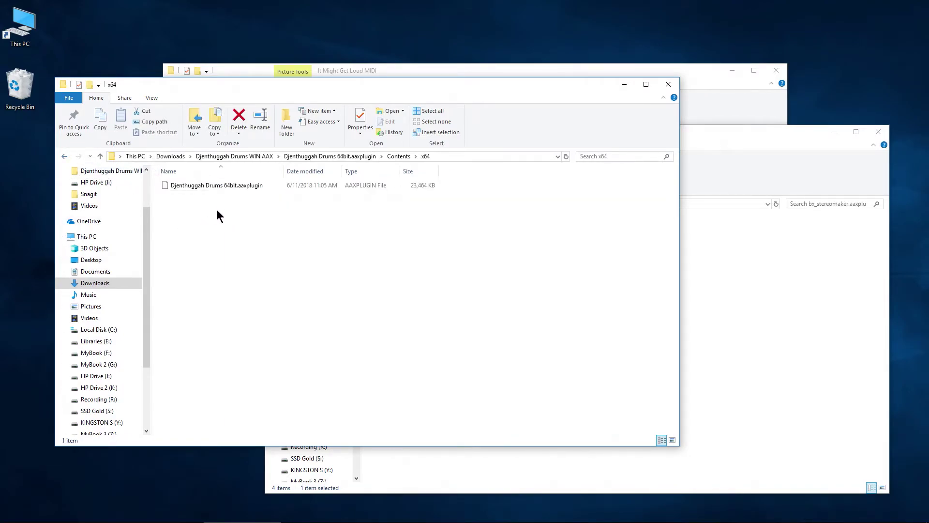
pyautogui.click(237, 186)
pyautogui.click(64, 156)
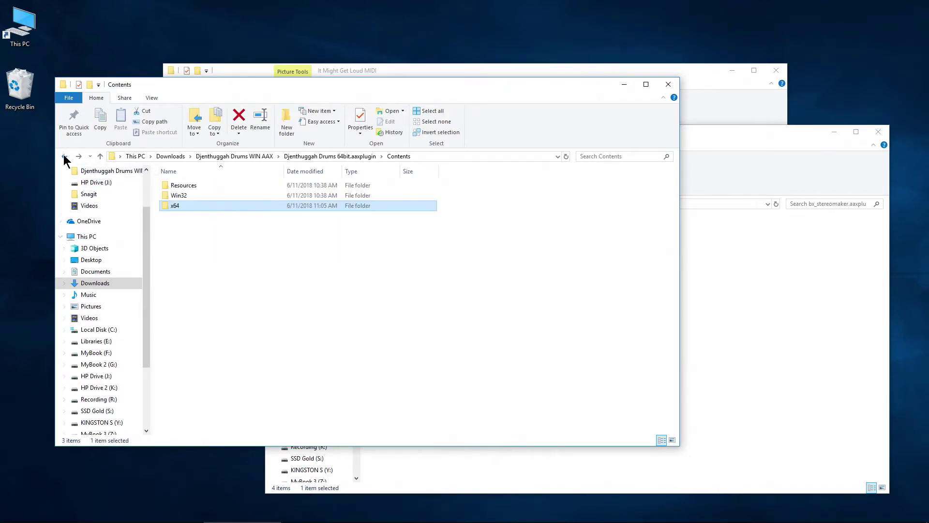
# Return Djenthuggah to WIN AAX and navigate the other window to Avid\Audio\Plug-Ins
pyautogui.click(64, 156)
pyautogui.click(64, 156)
pyautogui.click(702, 139)
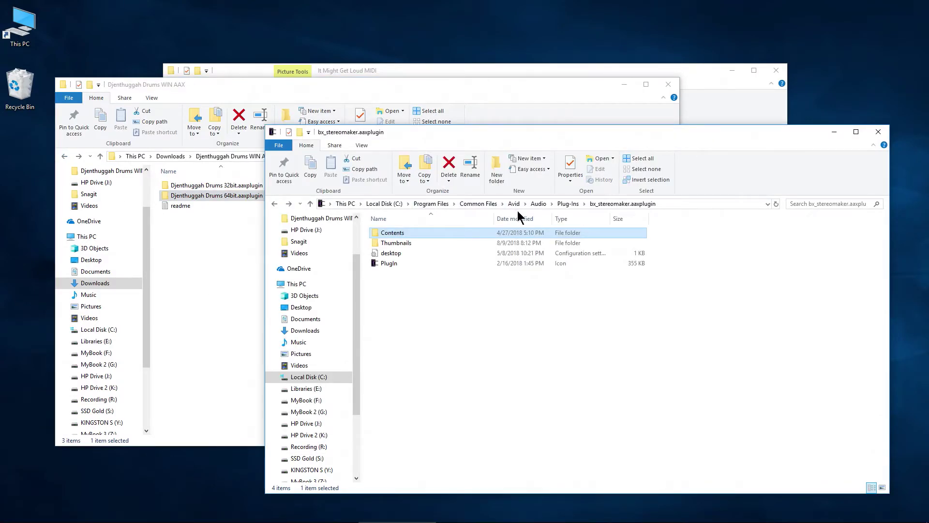
pyautogui.click(431, 204)
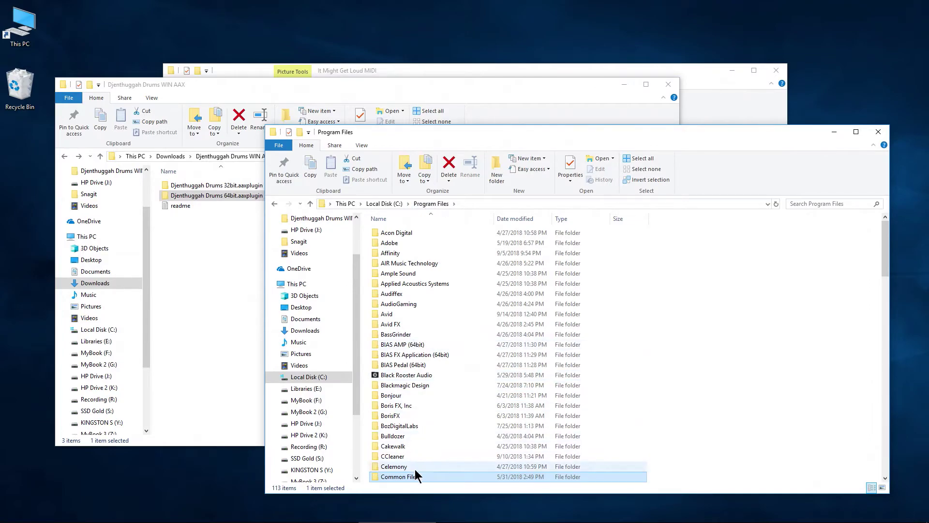
pyautogui.doubleClick(415, 478)
pyautogui.doubleClick(408, 242)
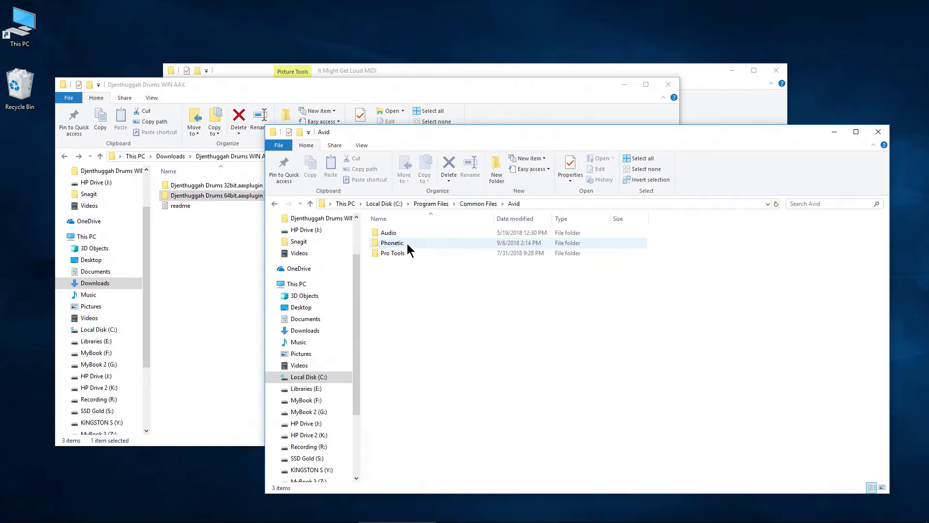
pyautogui.doubleClick(406, 232)
pyautogui.doubleClick(407, 232)
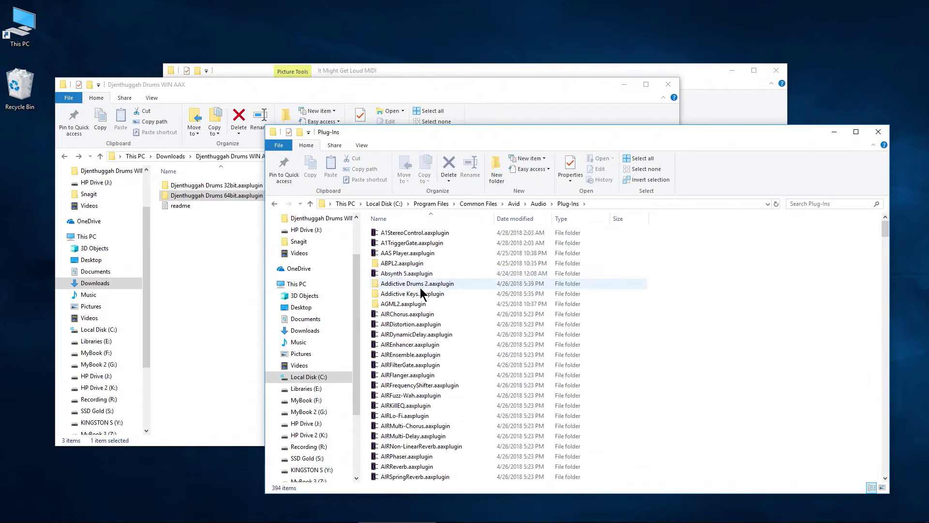
# Arrange both windows and drag Djenthuggah Drums 64bit.aaxplugin into Plug-Ins, making 395 items
pyautogui.scroll(-2, 468, 335)
pyautogui.scroll(-8, 469, 336)
pyautogui.moveTo(550, 130); pyautogui.dragTo(553, 63)
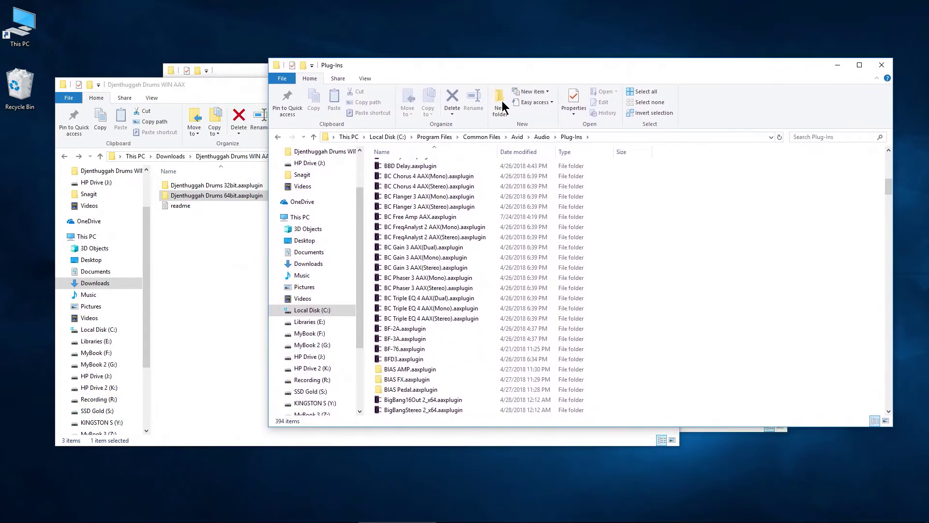
pyautogui.moveTo(198, 89); pyautogui.dragTo(180, 88)
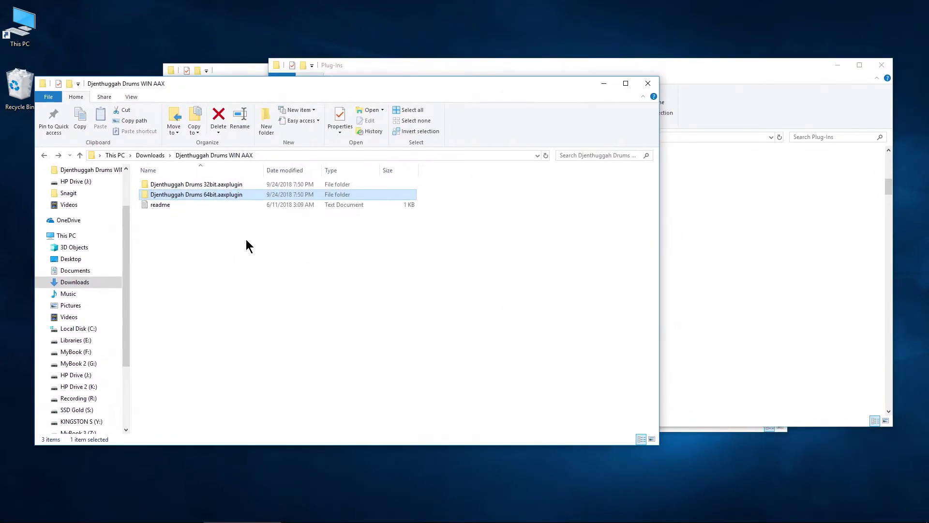
pyautogui.moveTo(242, 86); pyautogui.dragTo(228, 88)
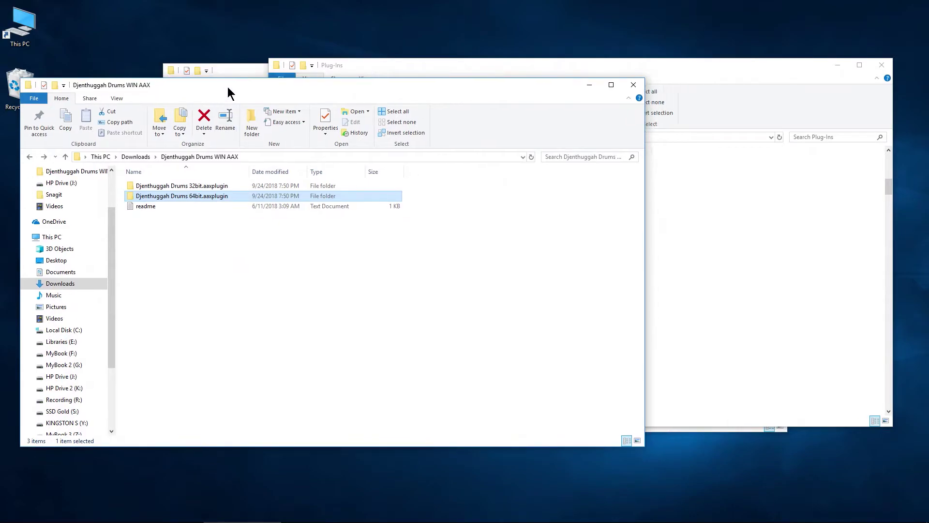
pyautogui.moveTo(132, 194); pyautogui.dragTo(834, 314)
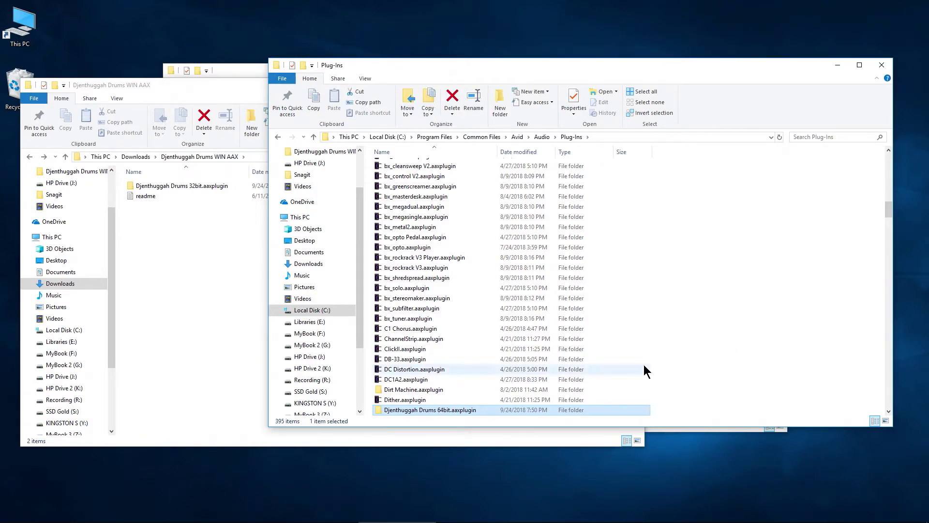
pyautogui.click(176, 185)
# Open ASSAULT Drums WIN AAX, check the plugin's Contents, and drag ASSAULT Drums.aaxplugin into Plug-Ins
pyautogui.moveTo(219, 88); pyautogui.dragTo(268, 122)
pyautogui.click(77, 191)
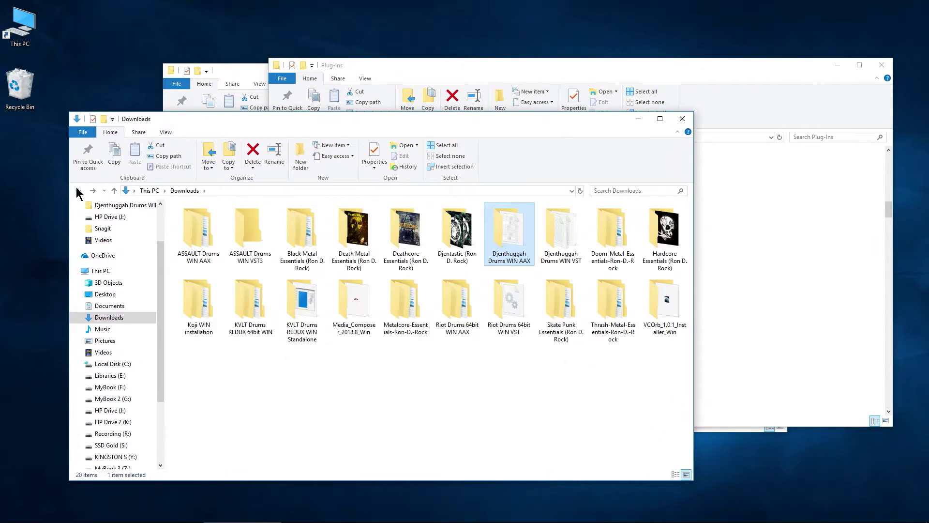
pyautogui.doubleClick(207, 254)
pyautogui.doubleClick(222, 219)
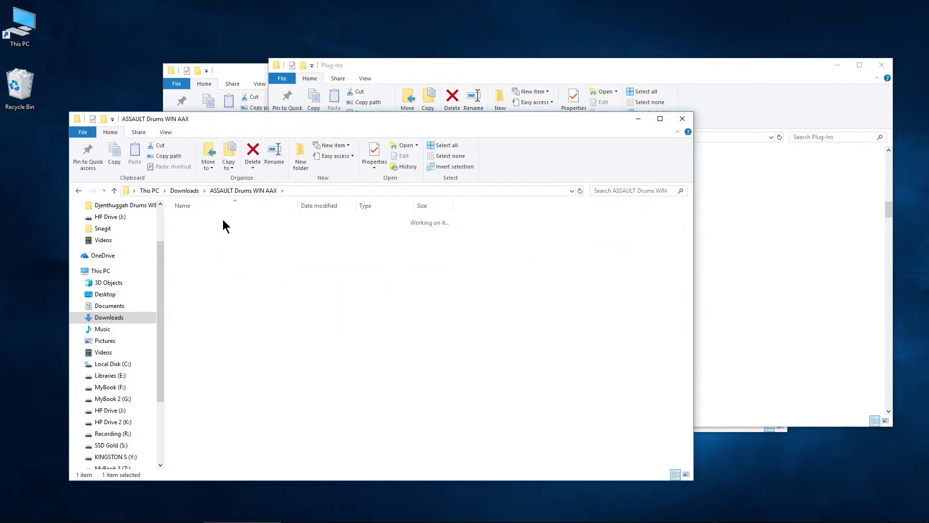
pyautogui.doubleClick(207, 219)
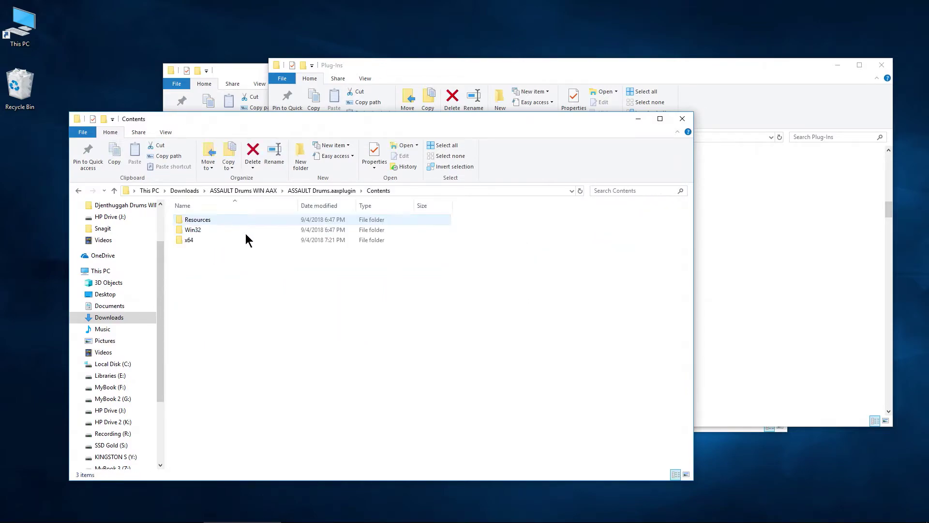
pyautogui.click(76, 191)
pyautogui.click(76, 190)
pyautogui.moveTo(188, 226); pyautogui.dragTo(812, 339)
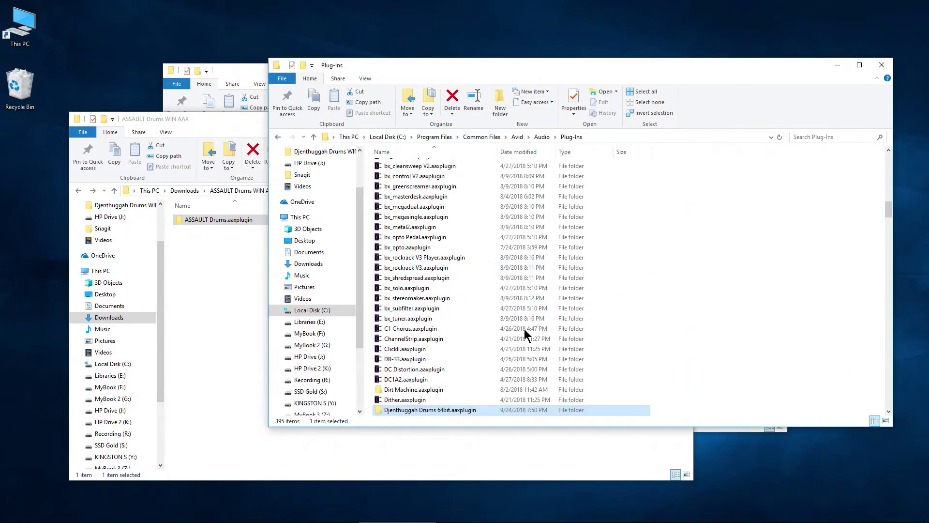
# Open the Koji WIN installation > VST3 folder from Downloads
pyautogui.click(78, 190)
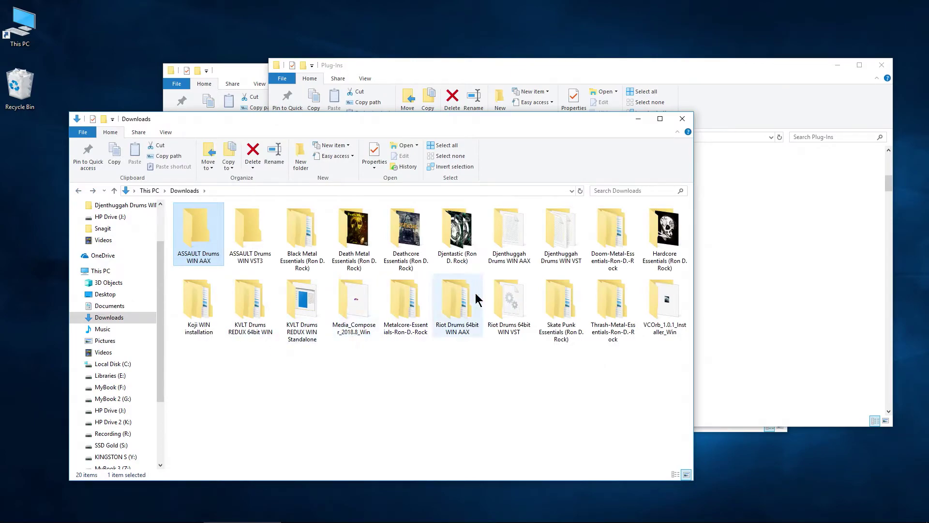
pyautogui.doubleClick(195, 317)
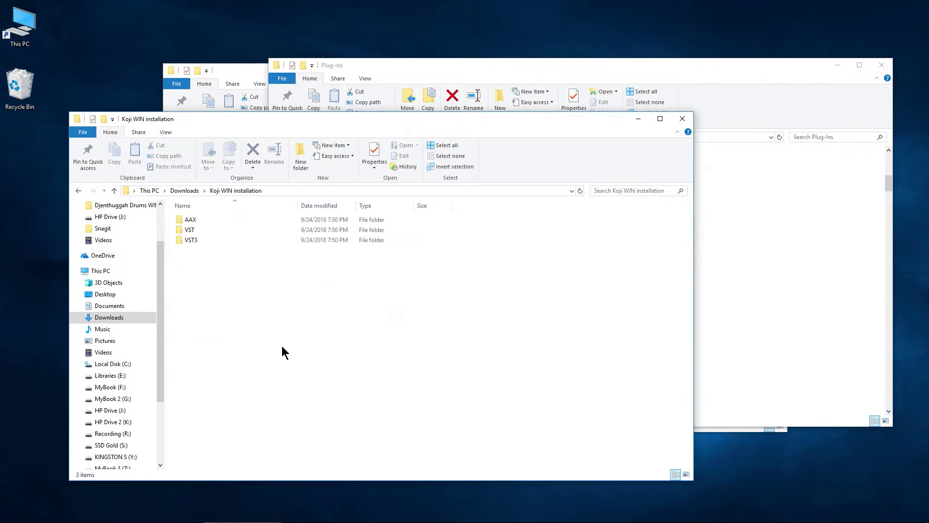
pyautogui.doubleClick(200, 241)
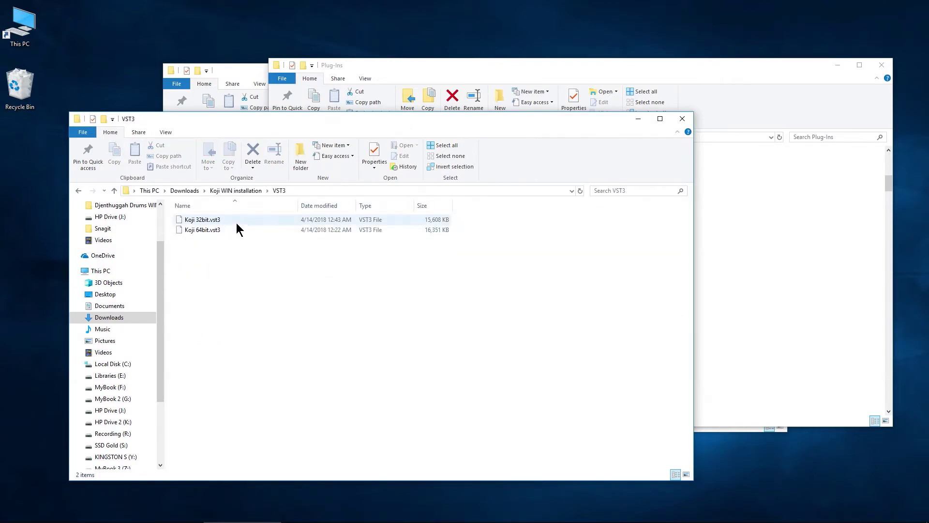
# Check Koji's VST and AAX folders and drag Koji.aaxplugin into Avid's Plug-Ins
pyautogui.click(80, 192)
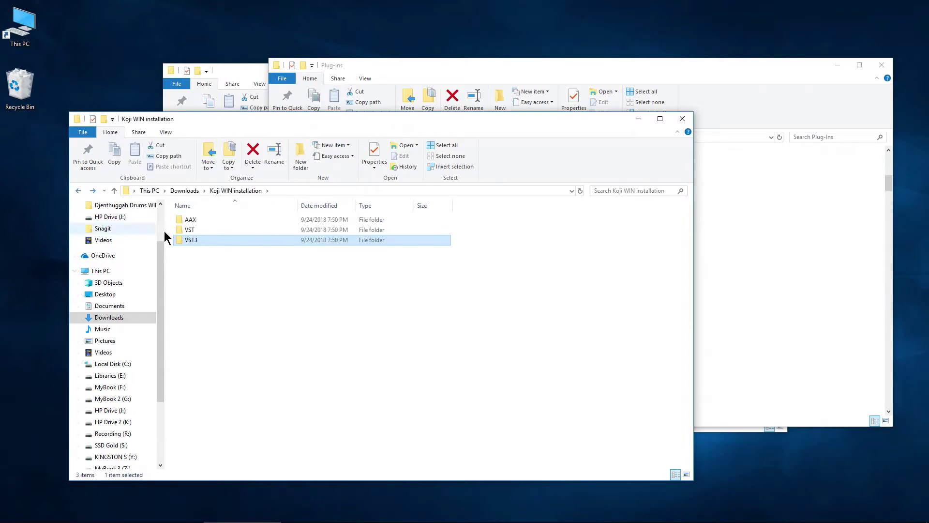
pyautogui.doubleClick(217, 231)
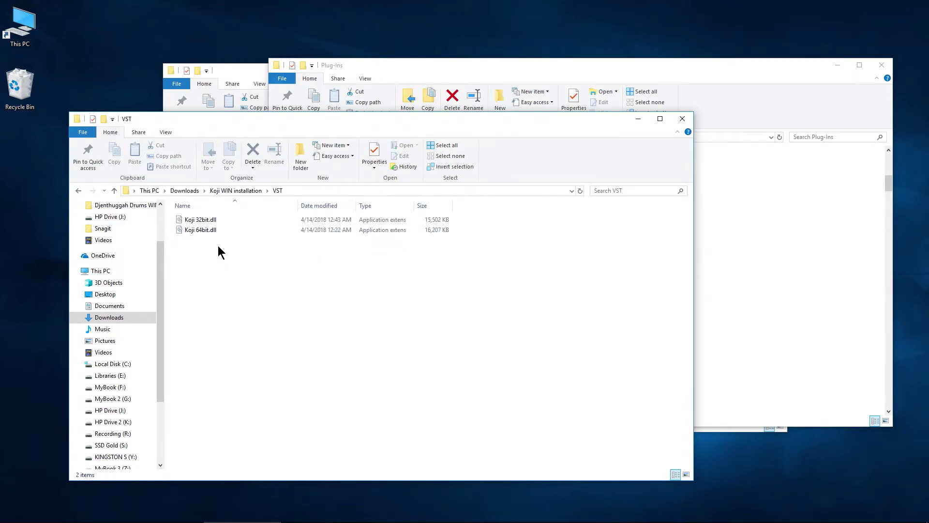
pyautogui.click(77, 191)
pyautogui.click(203, 220)
pyautogui.doubleClick(203, 221)
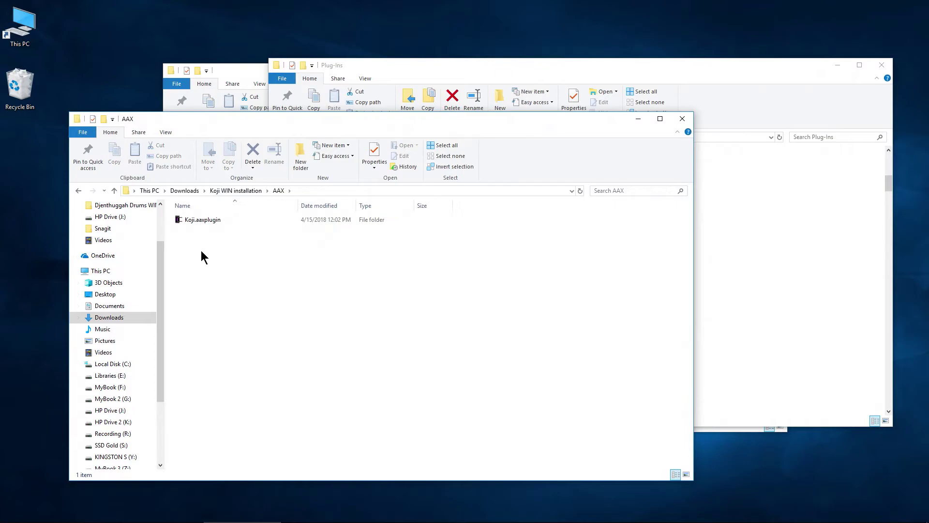
pyautogui.click(78, 191)
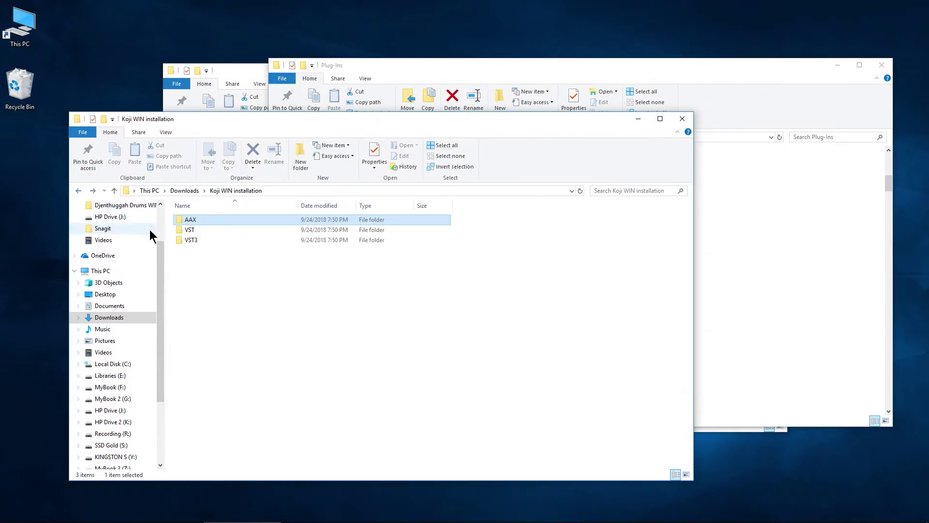
pyautogui.doubleClick(189, 220)
pyautogui.moveTo(198, 220); pyautogui.dragTo(871, 367)
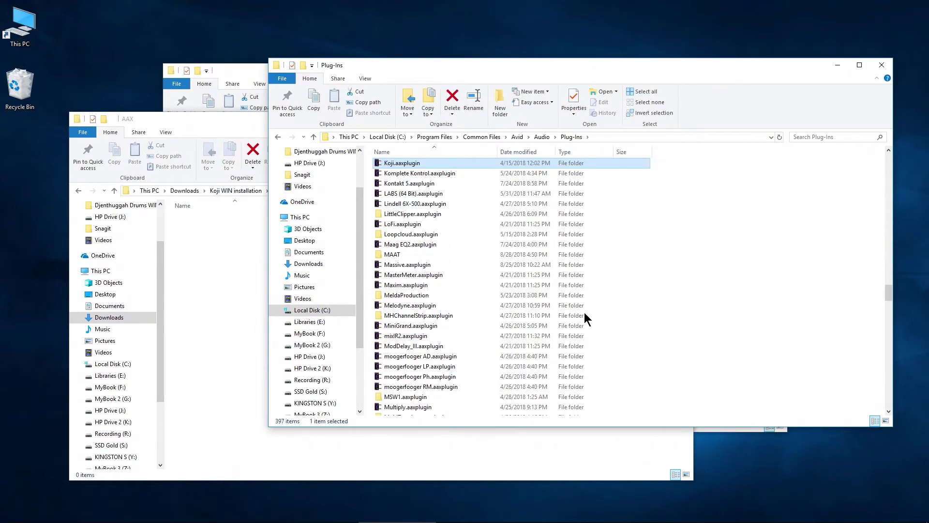
# Verify Koji.aaxplugin's Contents in Plug-Ins, then return the download window to Downloads
pyautogui.doubleClick(381, 167)
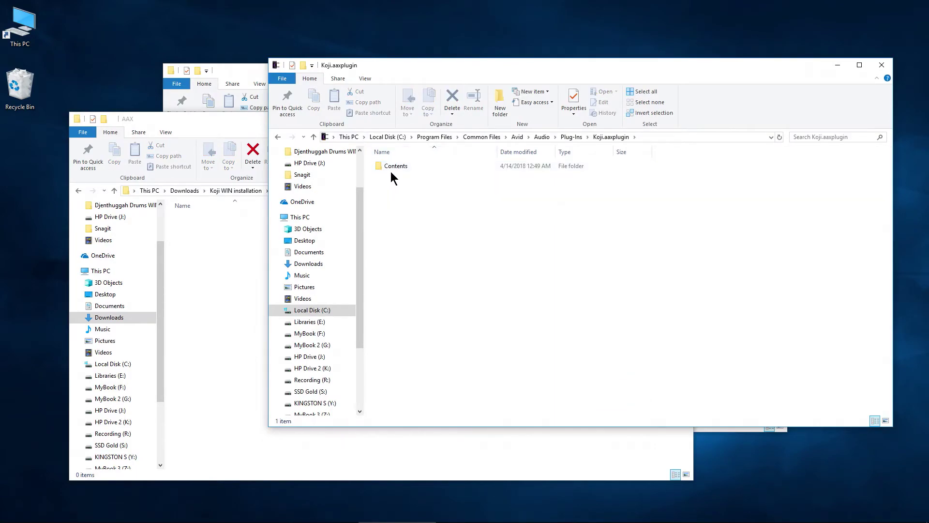
pyautogui.doubleClick(392, 167)
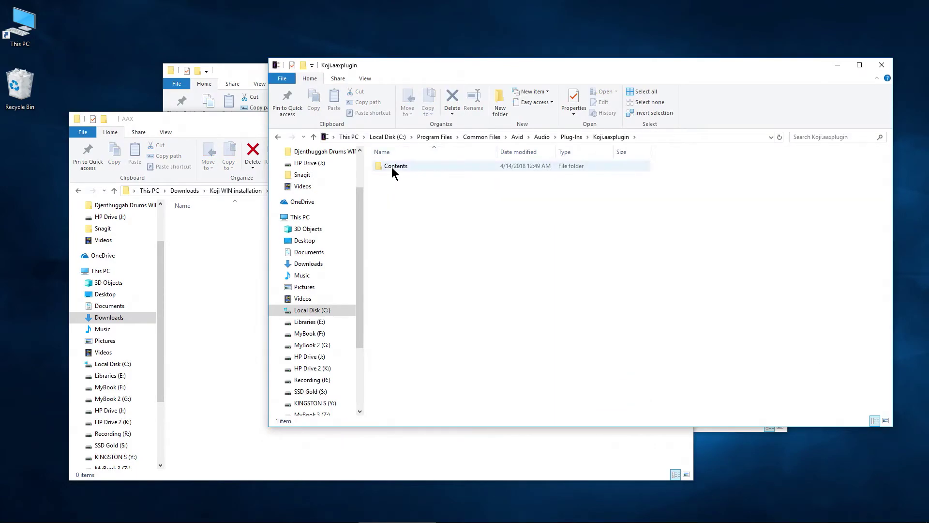
pyautogui.click(278, 138)
pyautogui.click(278, 137)
pyautogui.click(277, 138)
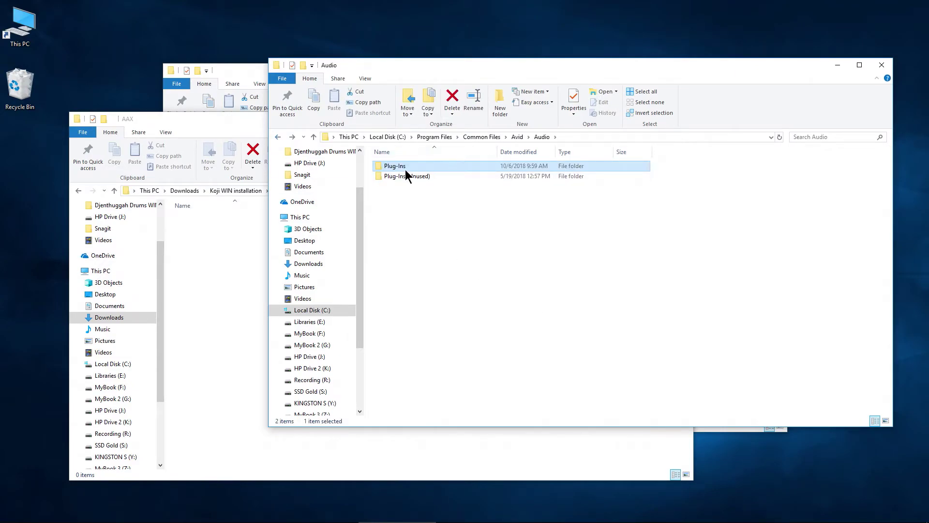
pyautogui.doubleClick(406, 169)
pyautogui.click(79, 190)
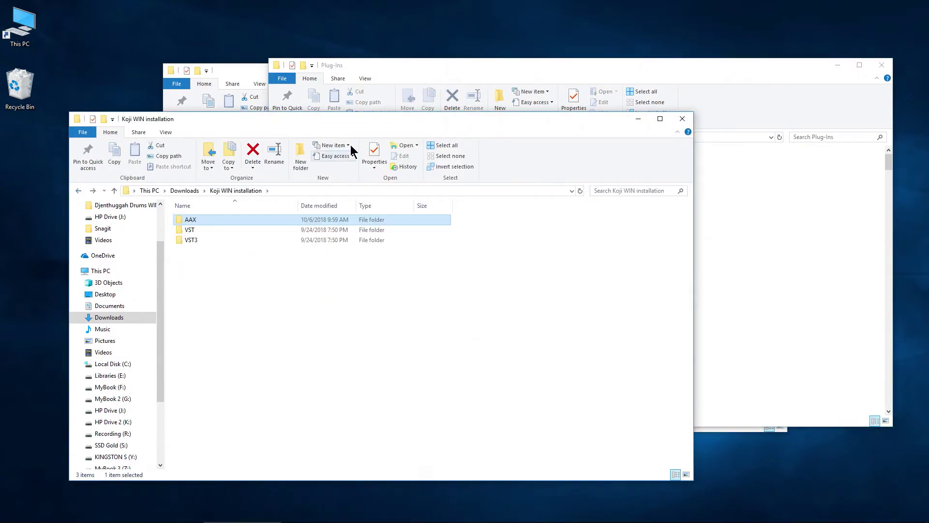
pyautogui.moveTo(392, 121); pyautogui.dragTo(366, 111)
pyautogui.click(52, 181)
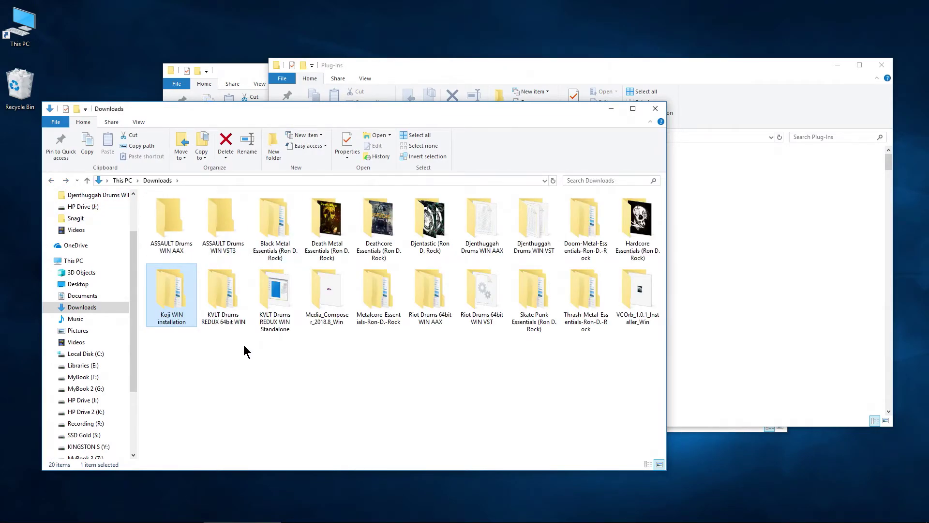
# Open the KVLT Drums REDUX WIN Standalone folder and launch the KVLT Drums REDUX app
pyautogui.press('Right')
pyautogui.press('Right')
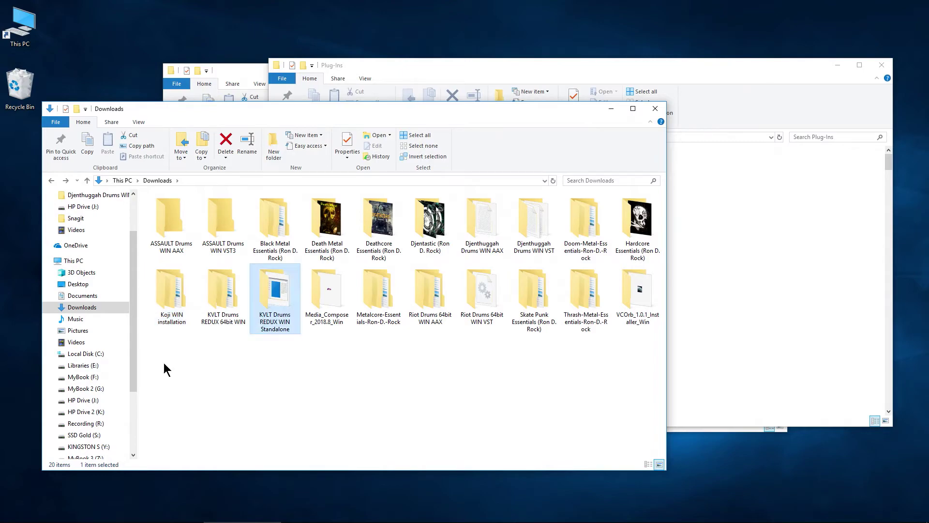
pyautogui.doubleClick(283, 323)
pyautogui.click(180, 208)
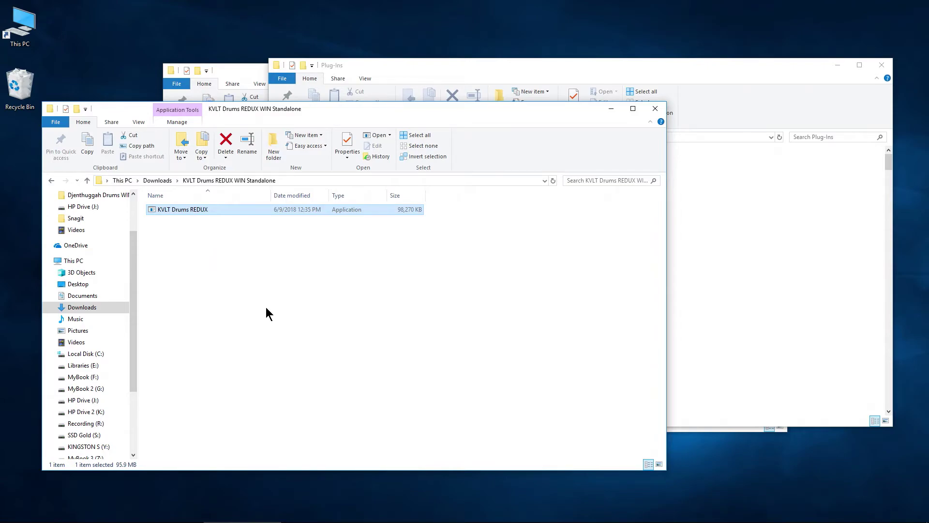
pyautogui.press('Return')
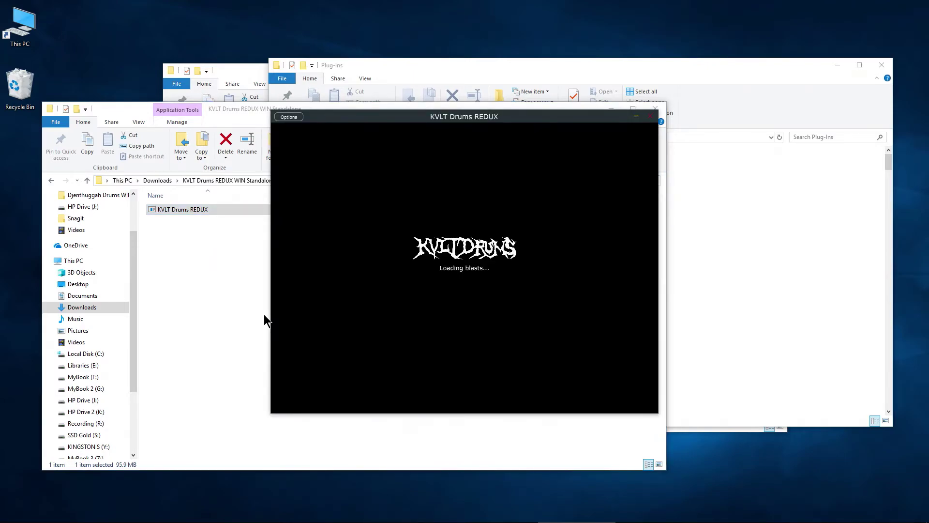
pyautogui.moveTo(493, 107); pyautogui.dragTo(488, 108)
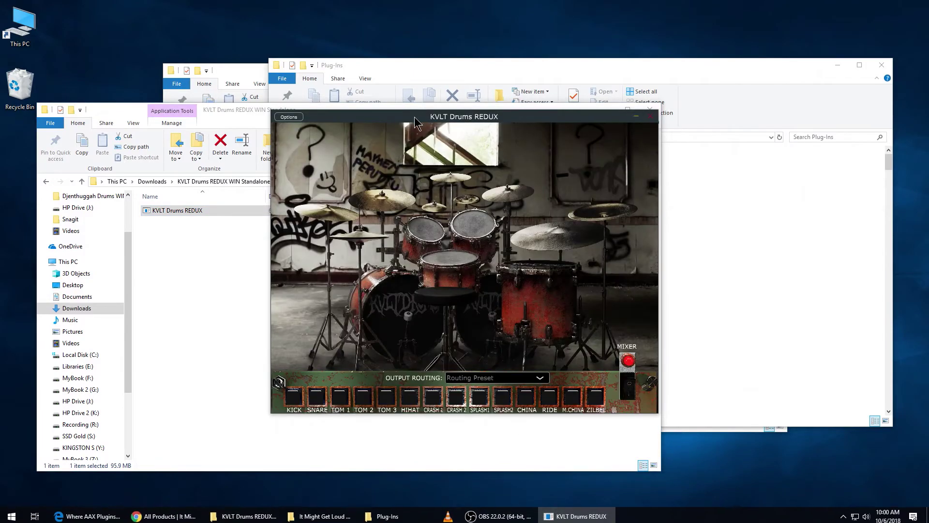
# Audition the snare and two kick drums, then close the KVLT Drums REDUX window
pyautogui.click(452, 257)
pyautogui.click(452, 256)
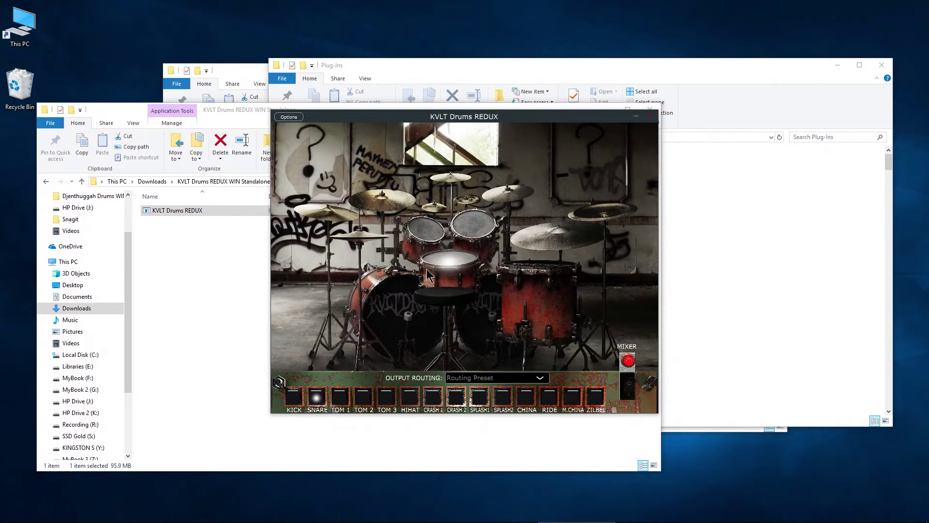
pyautogui.click(407, 323)
pyautogui.click(478, 329)
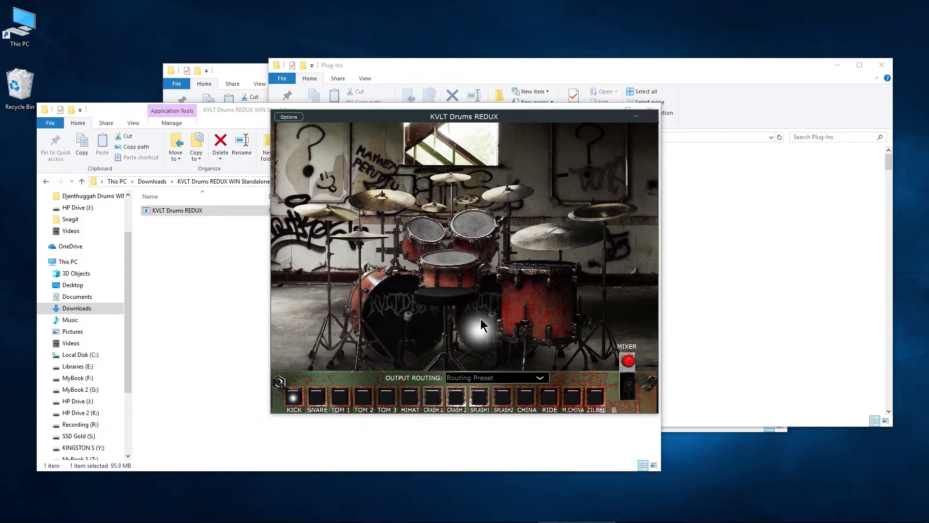
pyautogui.click(649, 117)
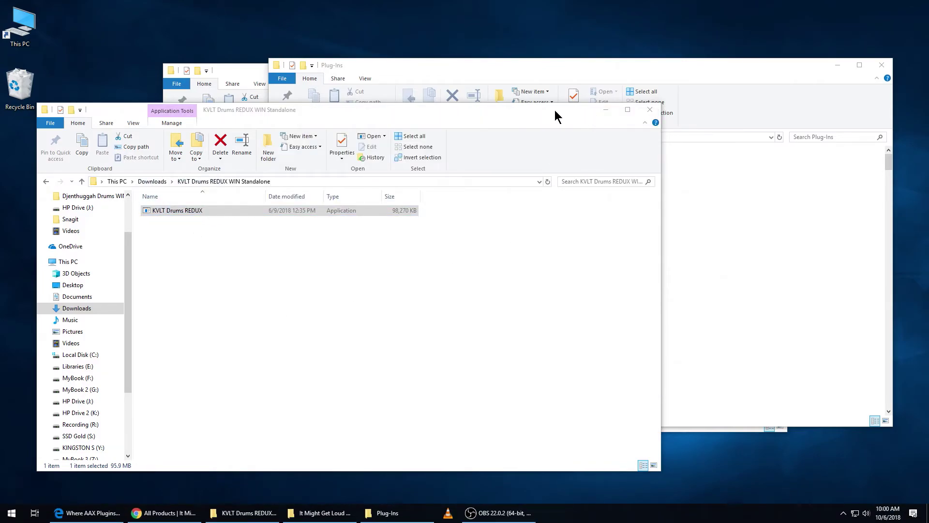
# Open Death Metal Essentials (Ron D. Rock) from Downloads and browse its inner MIDI folder
pyautogui.moveTo(555, 109); pyautogui.dragTo(573, 110)
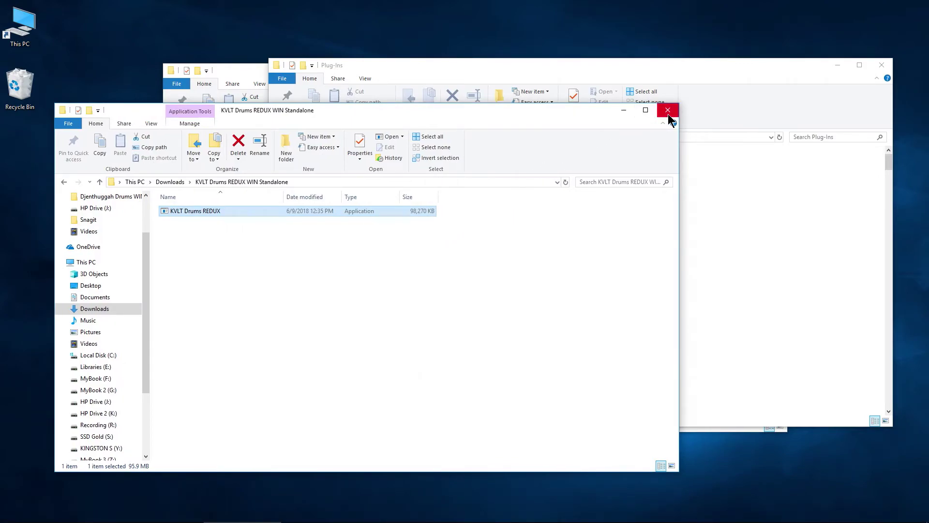
pyautogui.press('BackSpace')
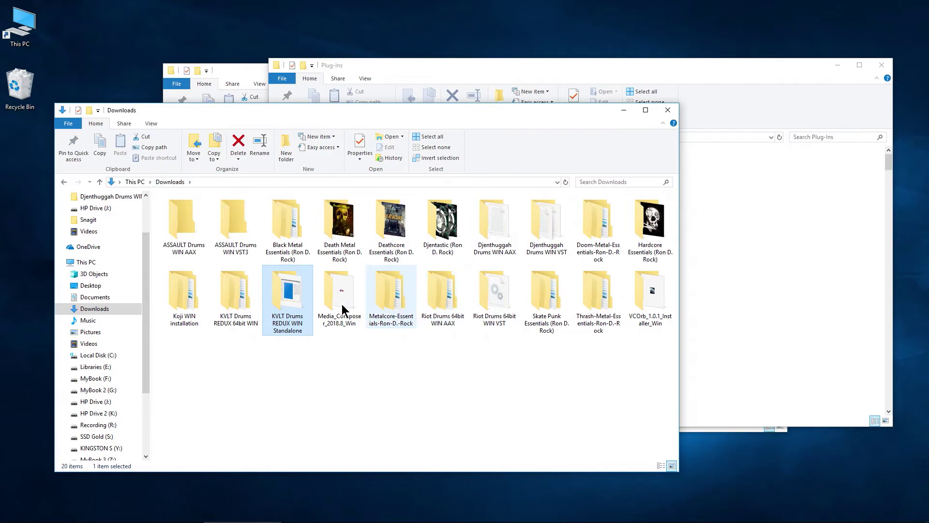
pyautogui.moveTo(372, 118); pyautogui.dragTo(360, 116)
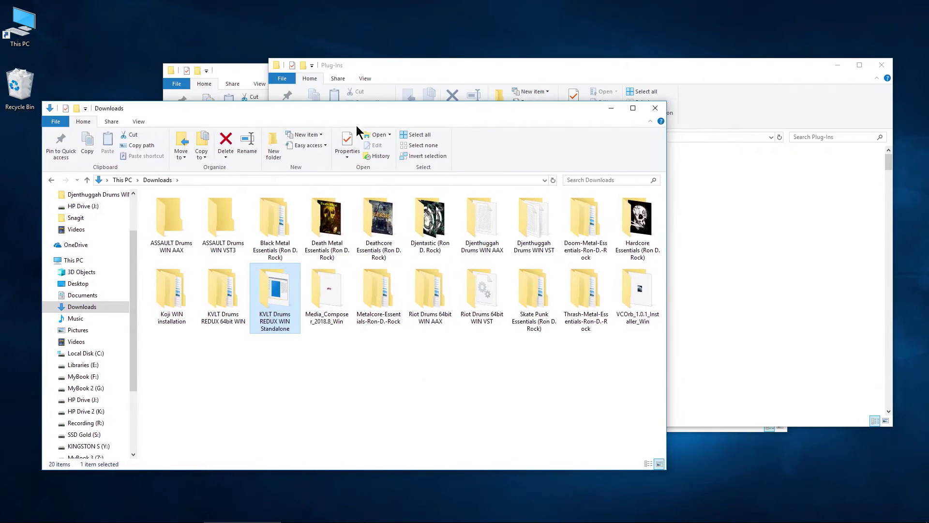
pyautogui.doubleClick(345, 230)
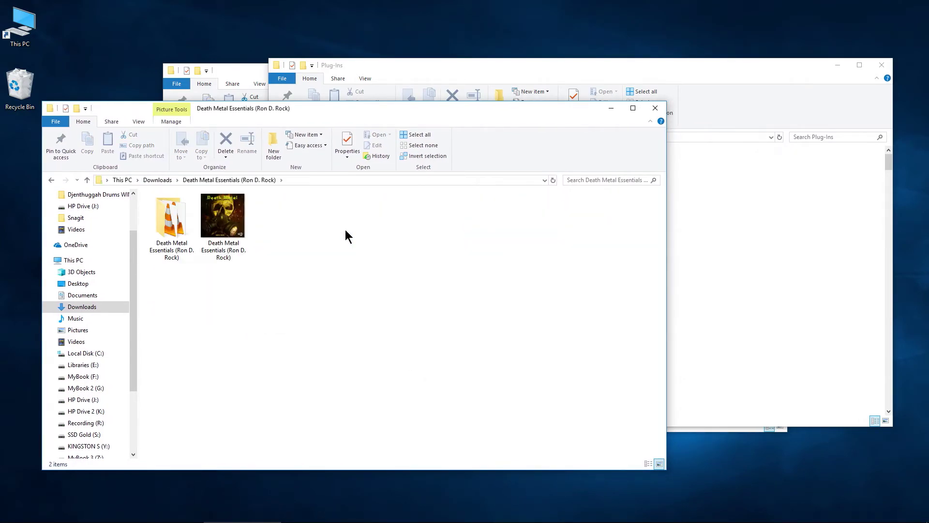
pyautogui.doubleClick(170, 219)
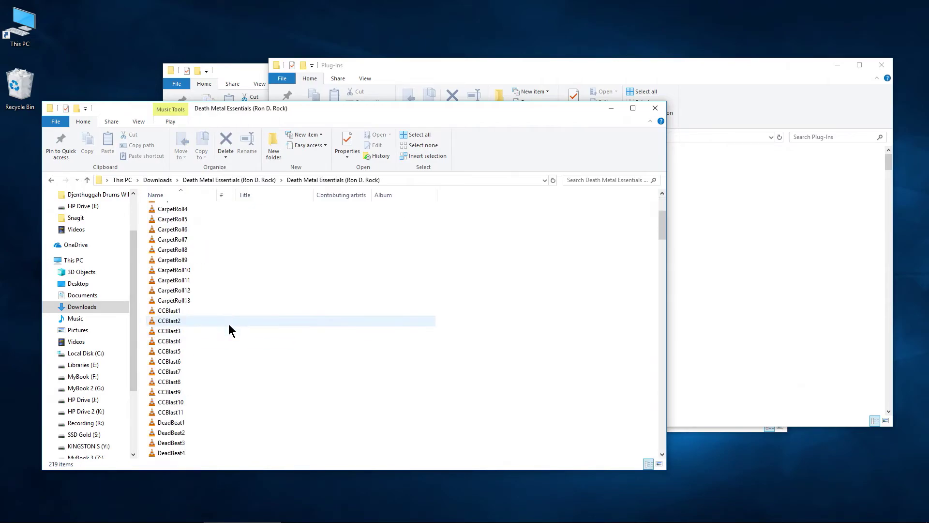
pyautogui.scroll(4, 229, 324)
pyautogui.click(51, 180)
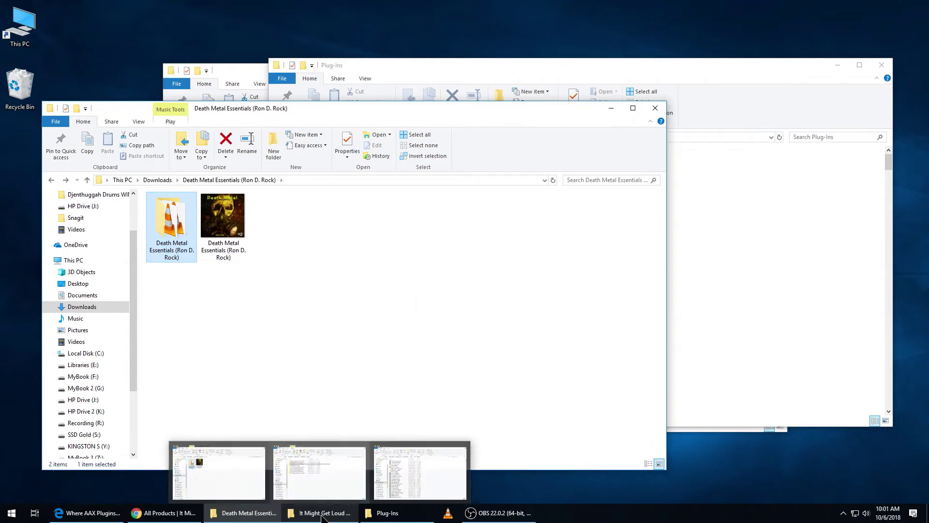
# Check the It Might Get Loud MIDI folder in the MIDI Library, then close that window
pyautogui.click(322, 517)
pyautogui.moveTo(443, 73); pyautogui.dragTo(490, 95)
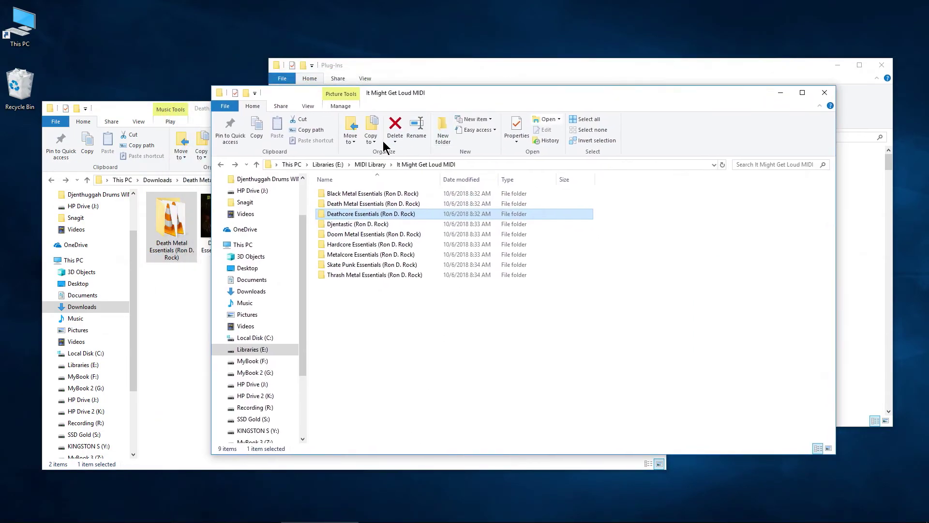
pyautogui.click(221, 165)
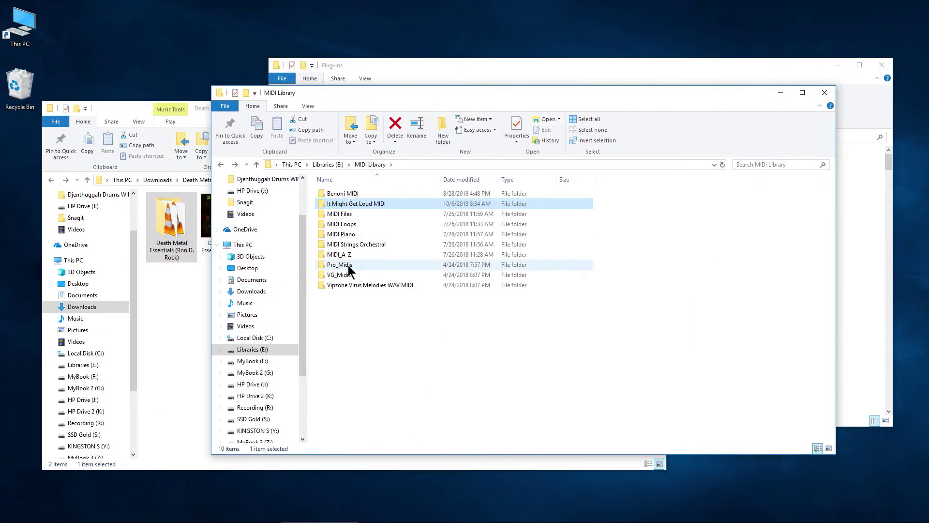
pyautogui.doubleClick(391, 205)
pyautogui.moveTo(394, 101); pyautogui.dragTo(408, 102)
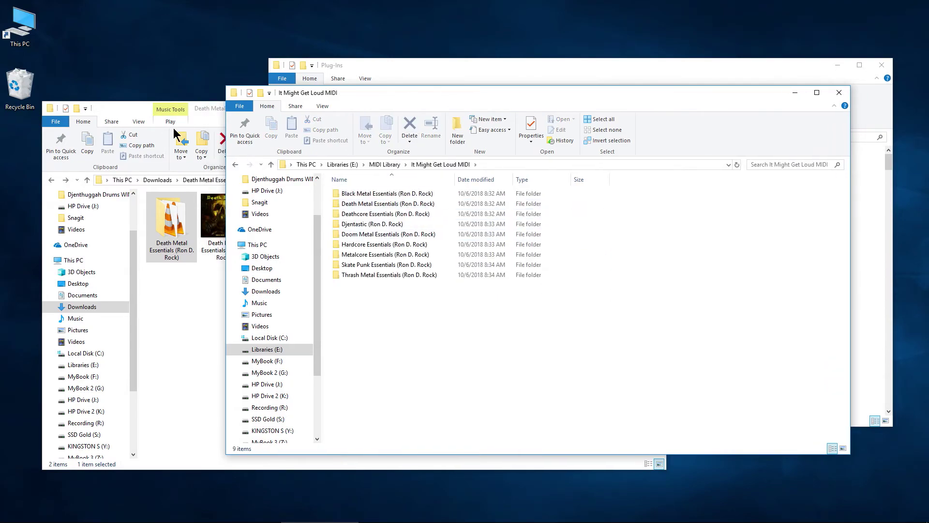
pyautogui.moveTo(141, 114); pyautogui.dragTo(122, 110)
pyautogui.moveTo(152, 229); pyautogui.dragTo(681, 197)
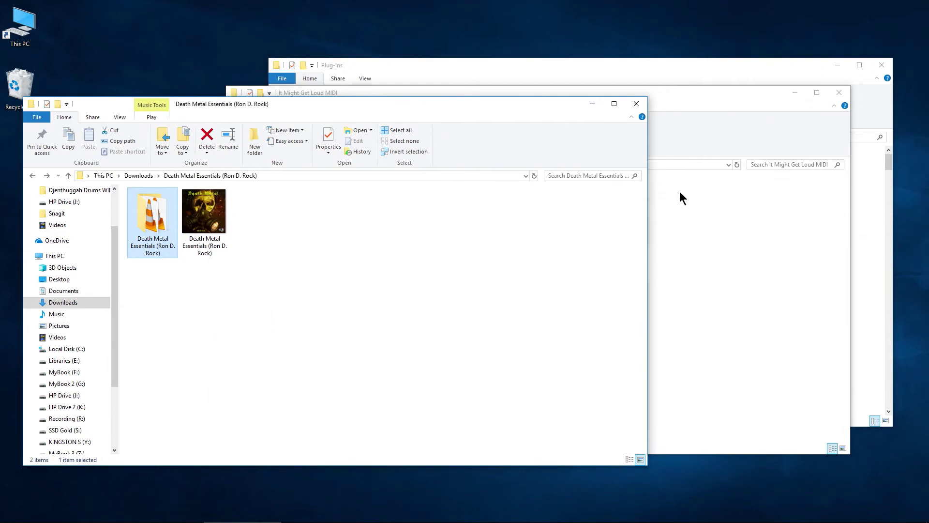
pyautogui.click(687, 96)
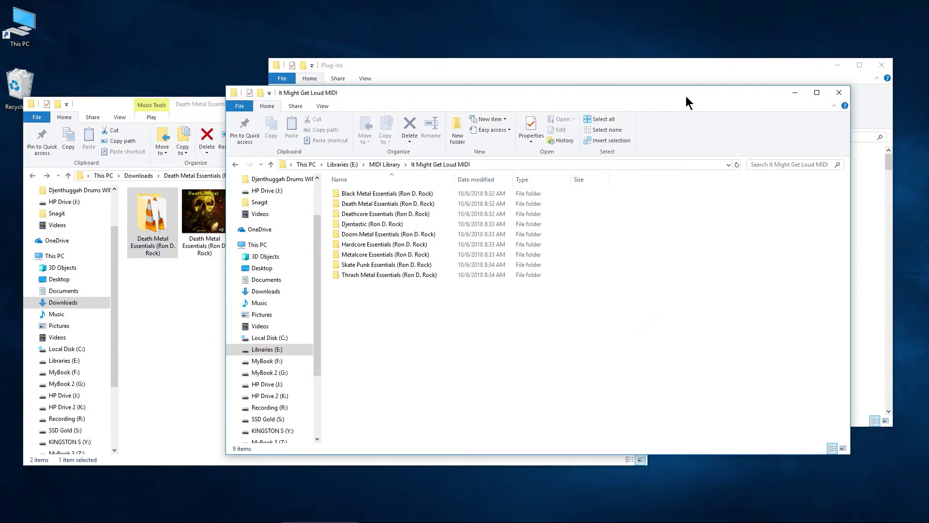
pyautogui.click(839, 93)
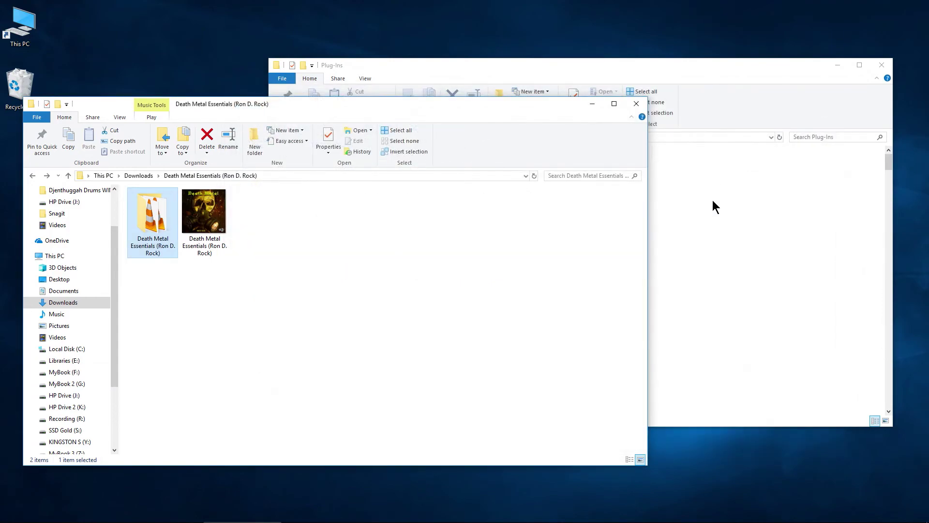
# Drag Riot Drums 64bit.aaxplugin from Downloads\Riot Drums 64bit WIN AAX into C:\Program Files\Common Files\Avid\Audio\Plug-Ins
pyautogui.moveTo(344, 106); pyautogui.dragTo(388, 110)
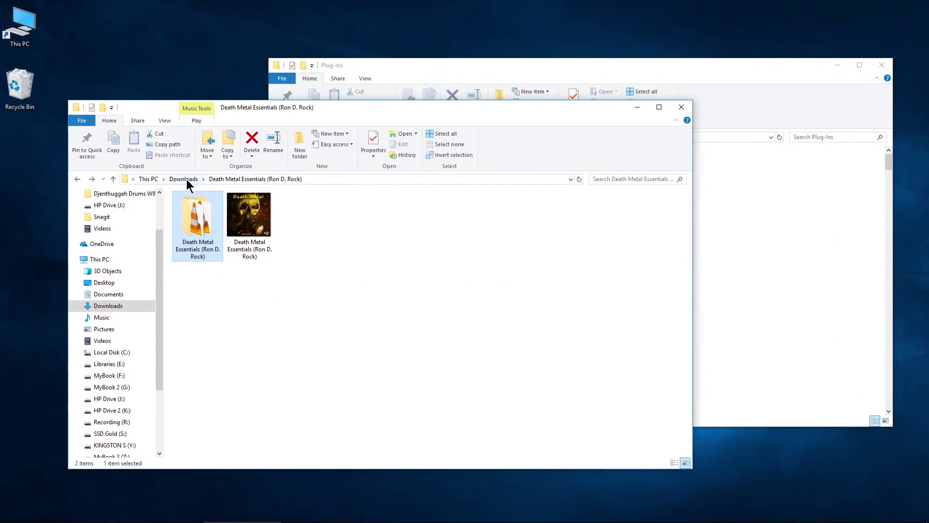
pyautogui.click(186, 179)
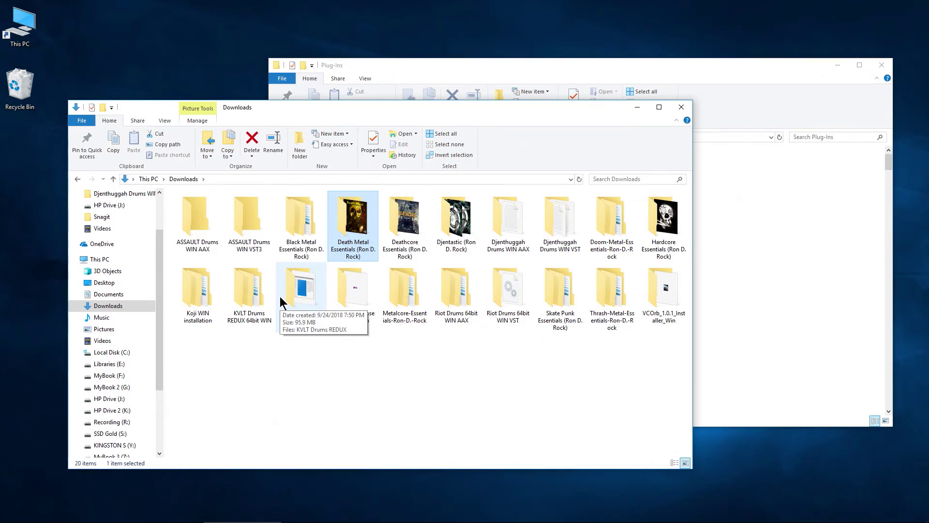
pyautogui.doubleClick(443, 290)
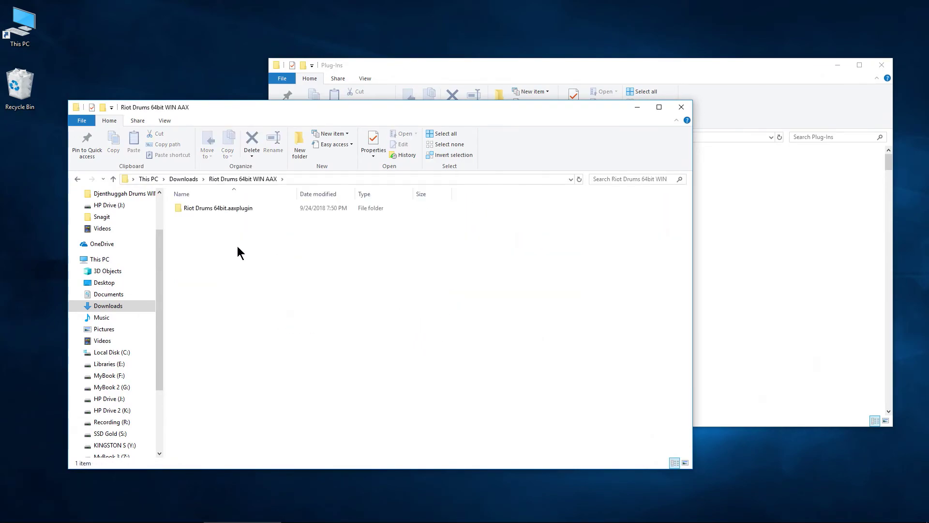
pyautogui.click(210, 208)
pyautogui.moveTo(576, 62); pyautogui.dragTo(583, 63)
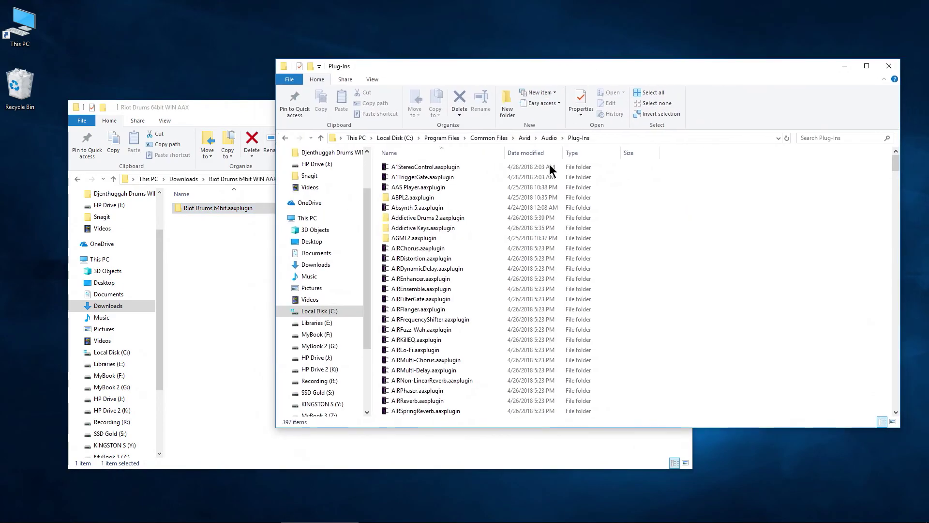
pyautogui.moveTo(197, 205); pyautogui.dragTo(836, 347)
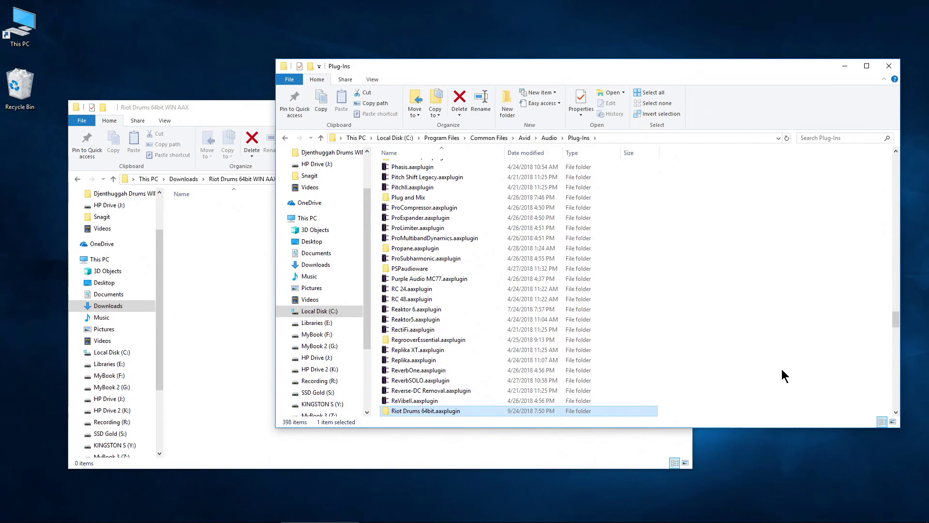
pyautogui.click(79, 182)
pyautogui.click(78, 179)
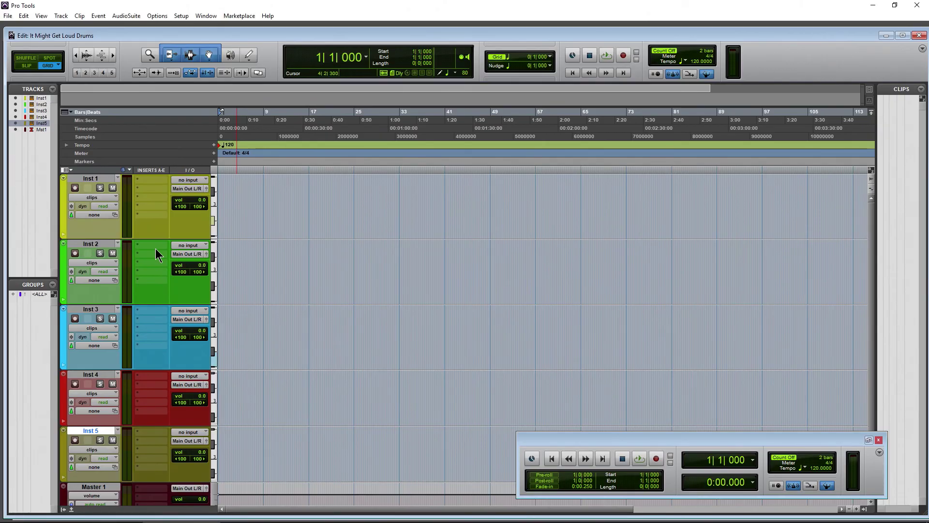
# Insert the Riot Drums multichannel plug-in on Inst 2, drop the AltThrashBeat6 MIDI beat onto it, and play
pyautogui.click(156, 249)
pyautogui.moveTo(230, 272)
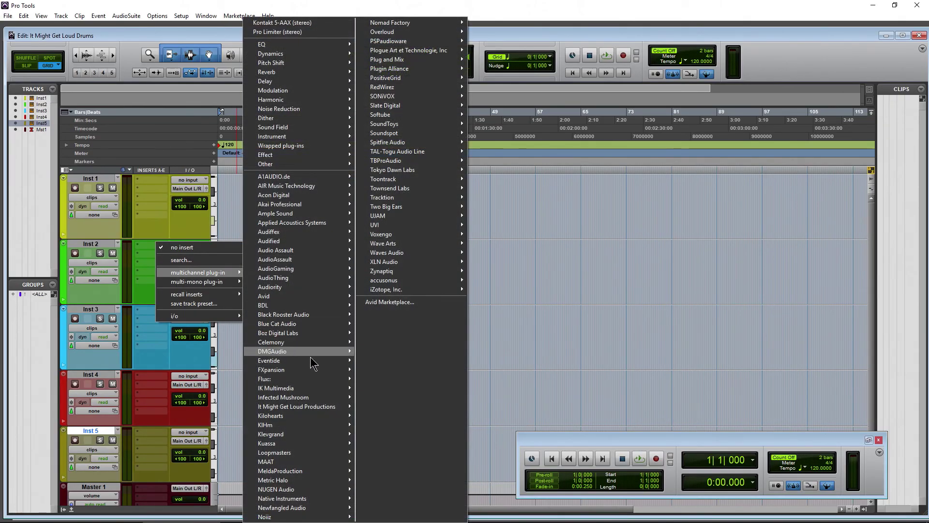
pyautogui.moveTo(334, 409)
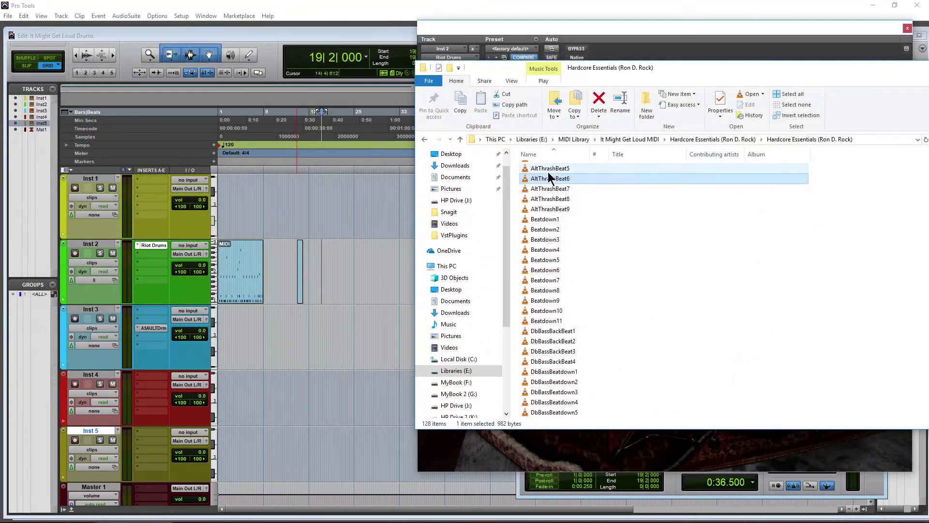
pyautogui.moveTo(550, 178); pyautogui.dragTo(322, 283)
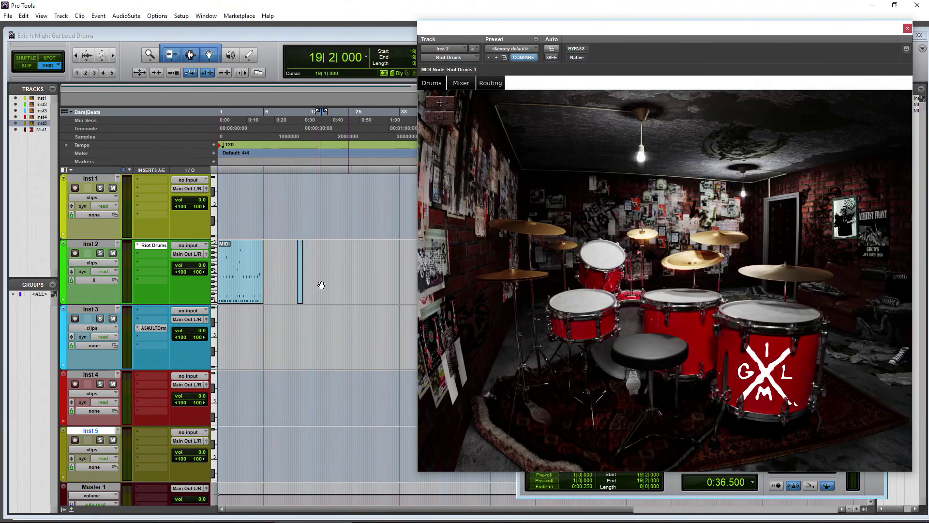
pyautogui.press('space')
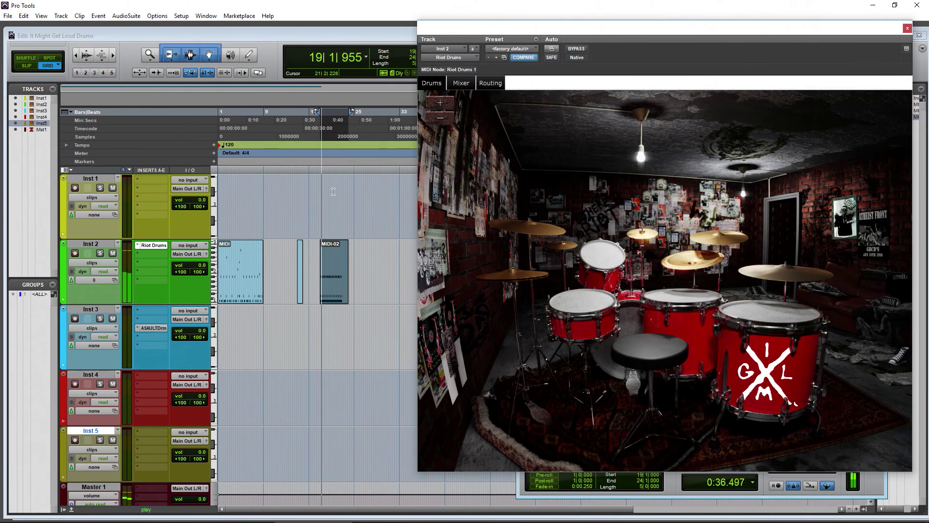